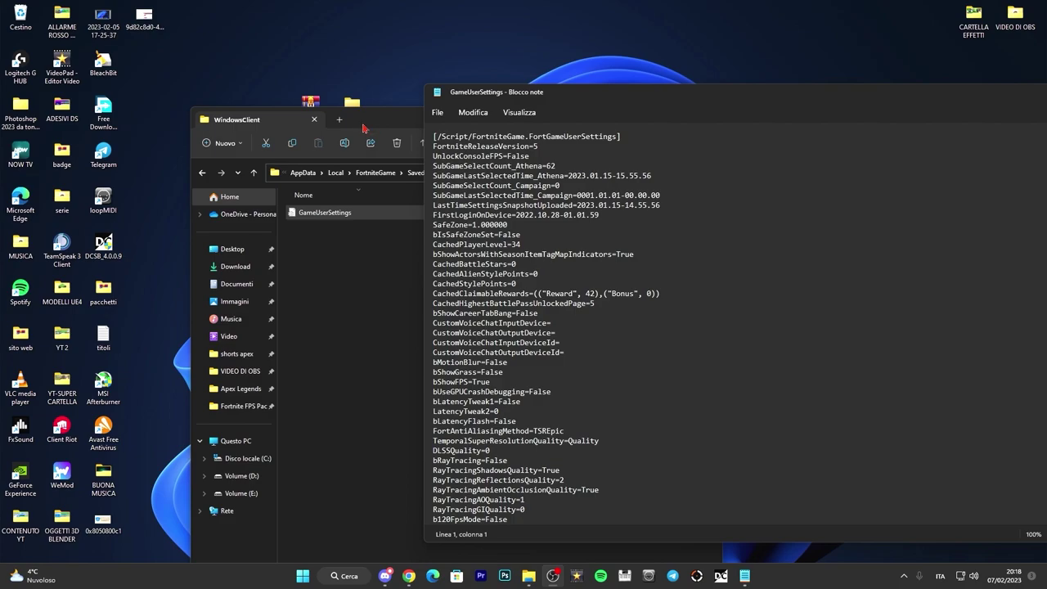
# - View the GameUserSettings file from the WindowsClient folder, then close it
pyautogui.click(363, 128)
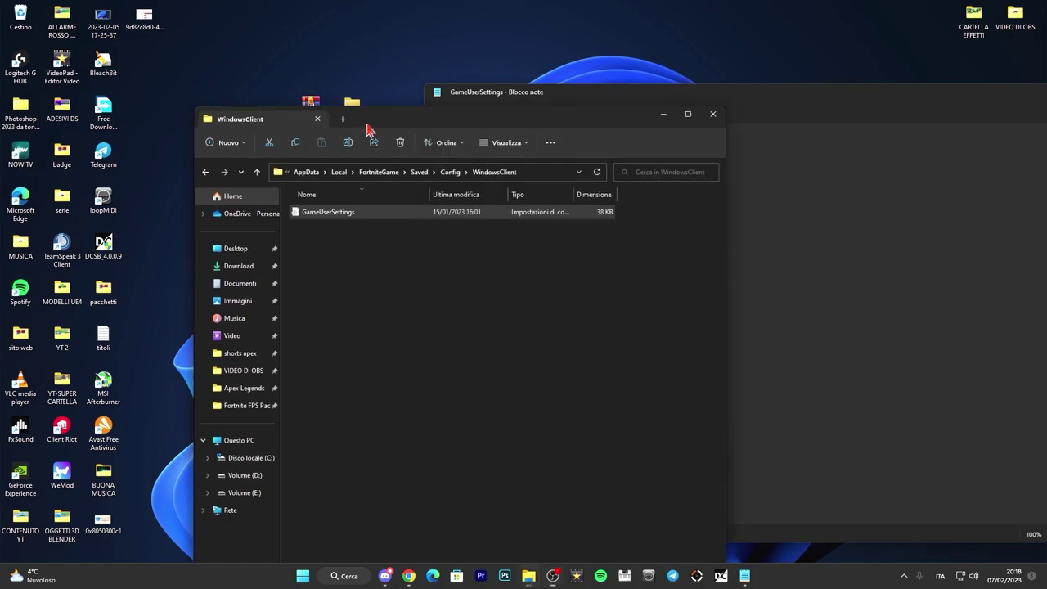
pyautogui.moveTo(363, 128); pyautogui.dragTo(573, 105)
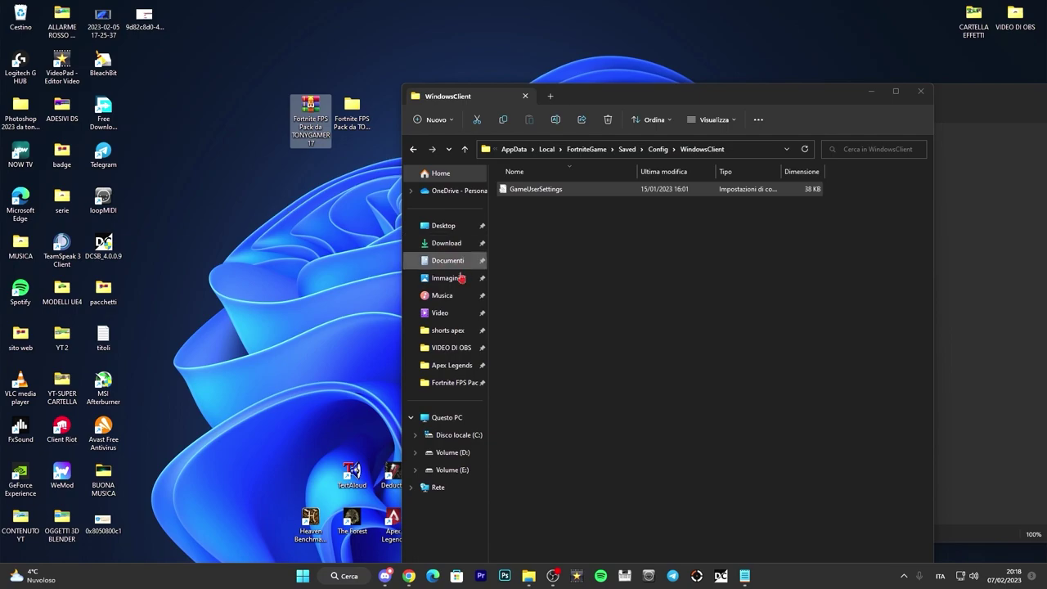
pyautogui.click(576, 195)
pyautogui.doubleClick(576, 196)
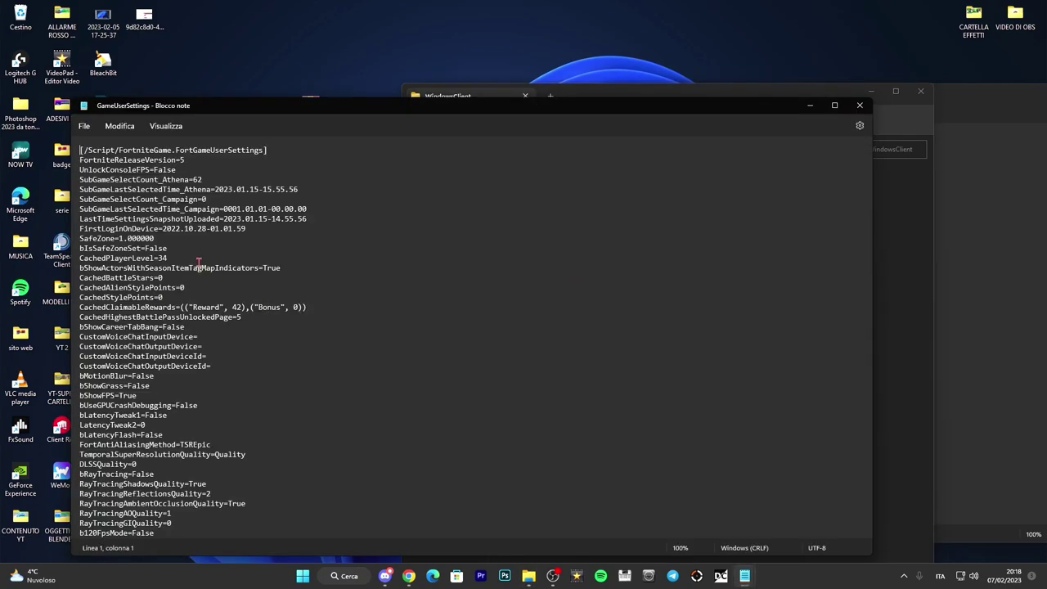
pyautogui.click(855, 106)
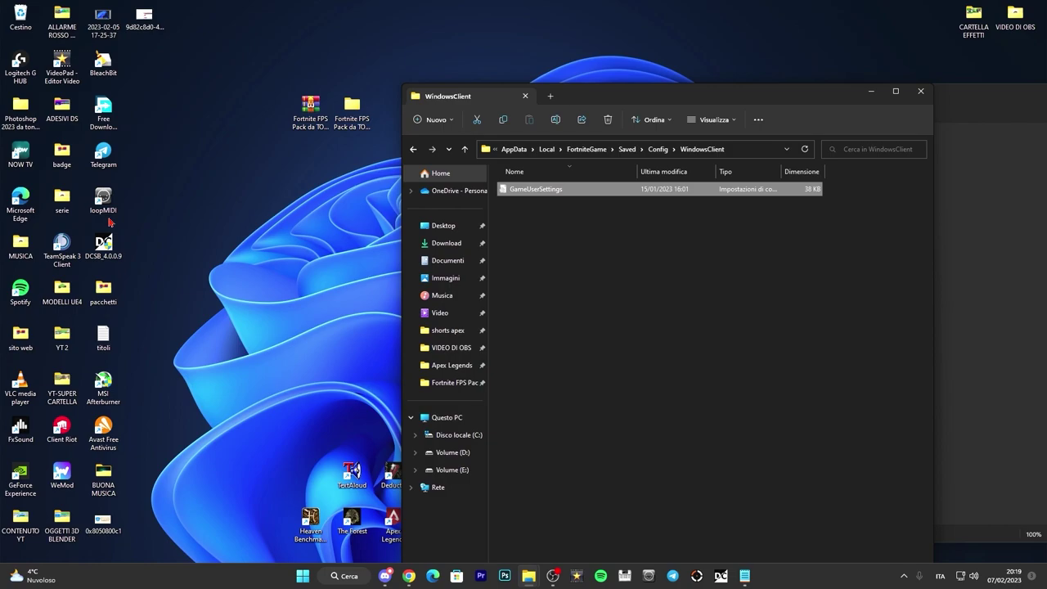
# - Clear the desktop by closing the WindowsClient folder and minimizing the remaining GameUserSettings text window
pyautogui.click(294, 101)
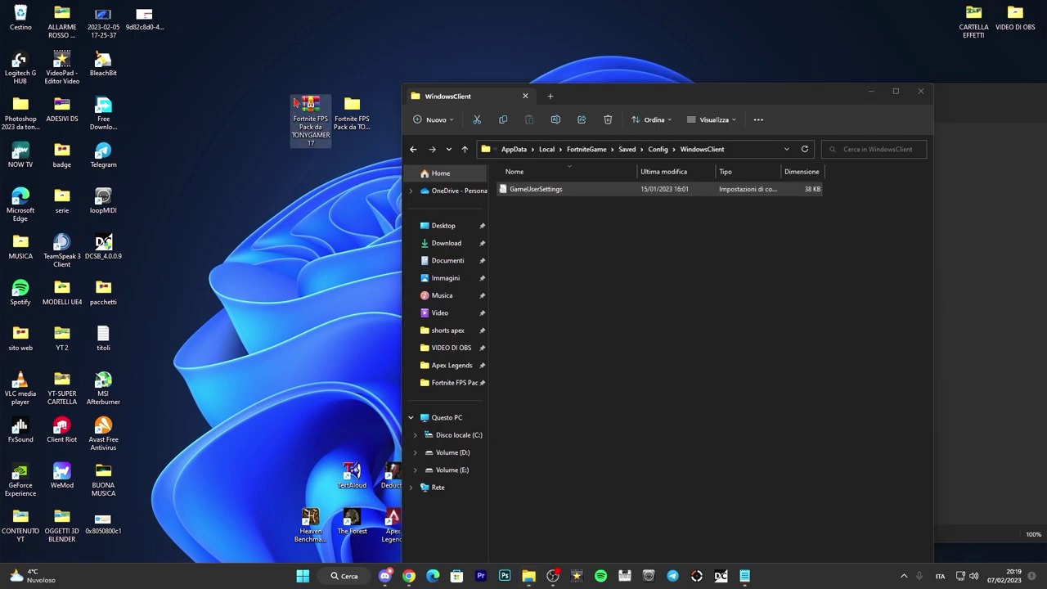
pyautogui.click(587, 107)
pyautogui.moveTo(588, 106); pyautogui.dragTo(288, 74)
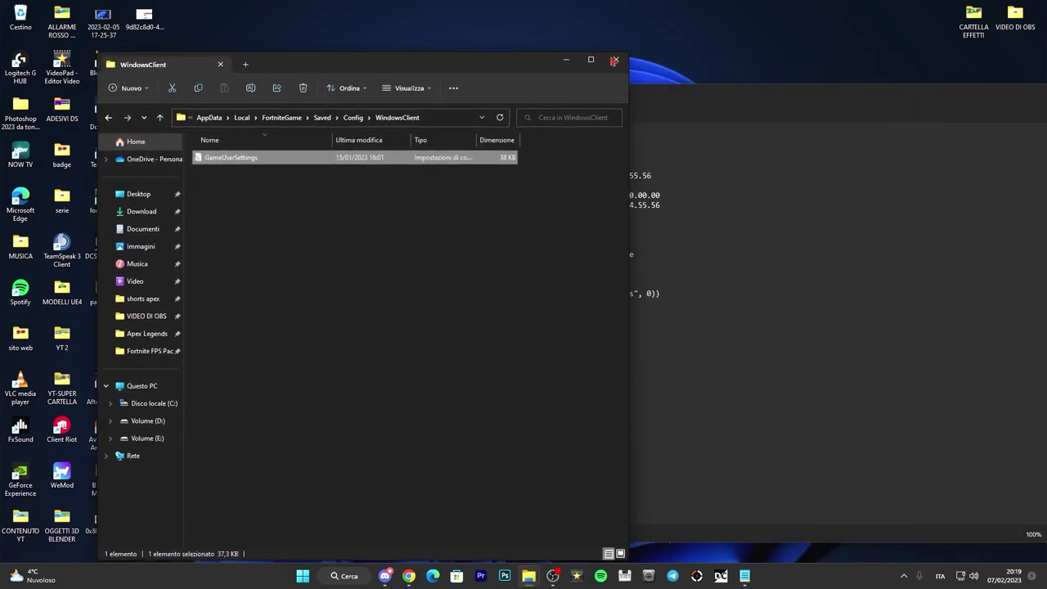
pyautogui.click(615, 61)
pyautogui.moveTo(610, 93); pyautogui.dragTo(300, 74)
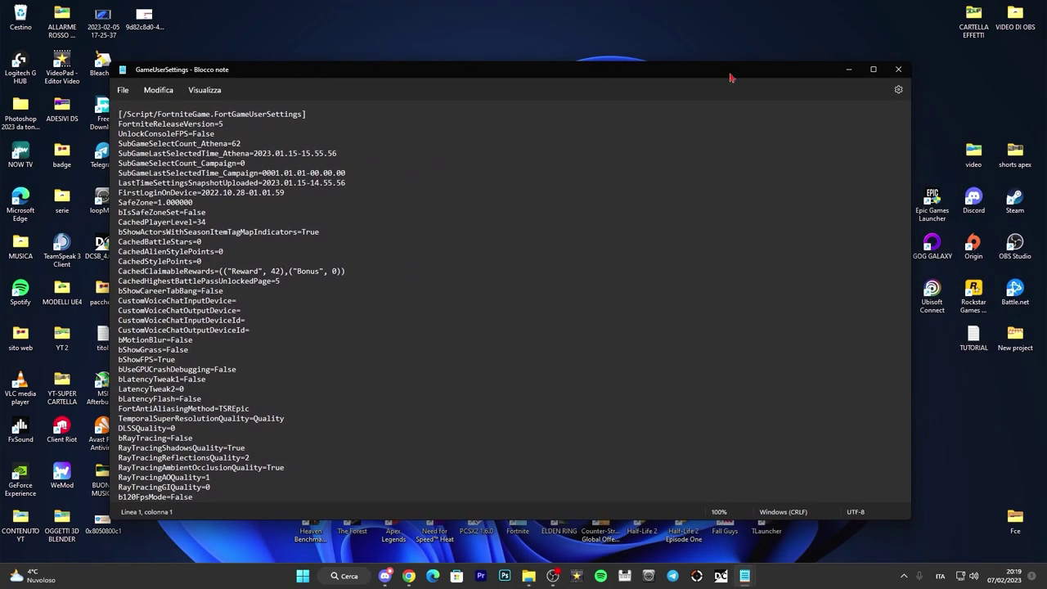
pyautogui.click(849, 72)
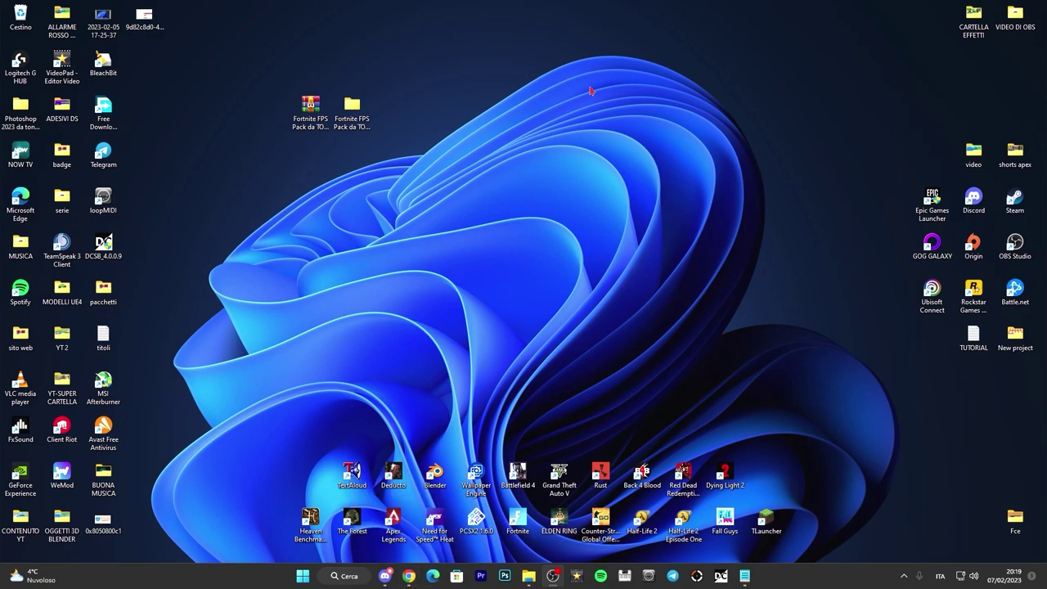
# - Move the Fortnite FPS Pack archive away from its extracted folder and view its WinRAR extraction options
pyautogui.click(310, 107)
pyautogui.moveTo(311, 108); pyautogui.dragTo(434, 66)
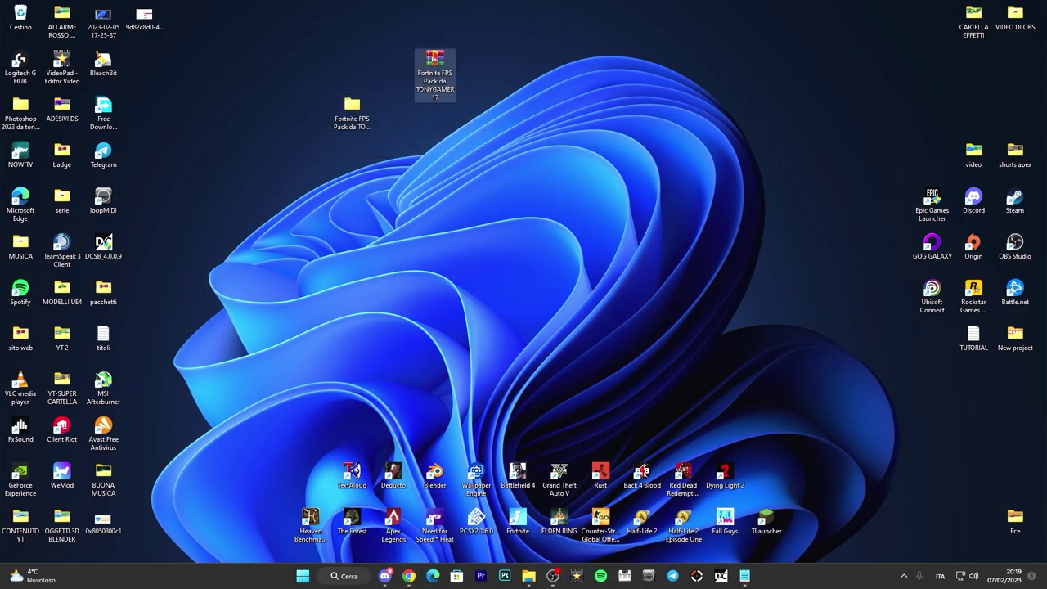
pyautogui.rightClick(434, 66)
pyautogui.moveTo(515, 201)
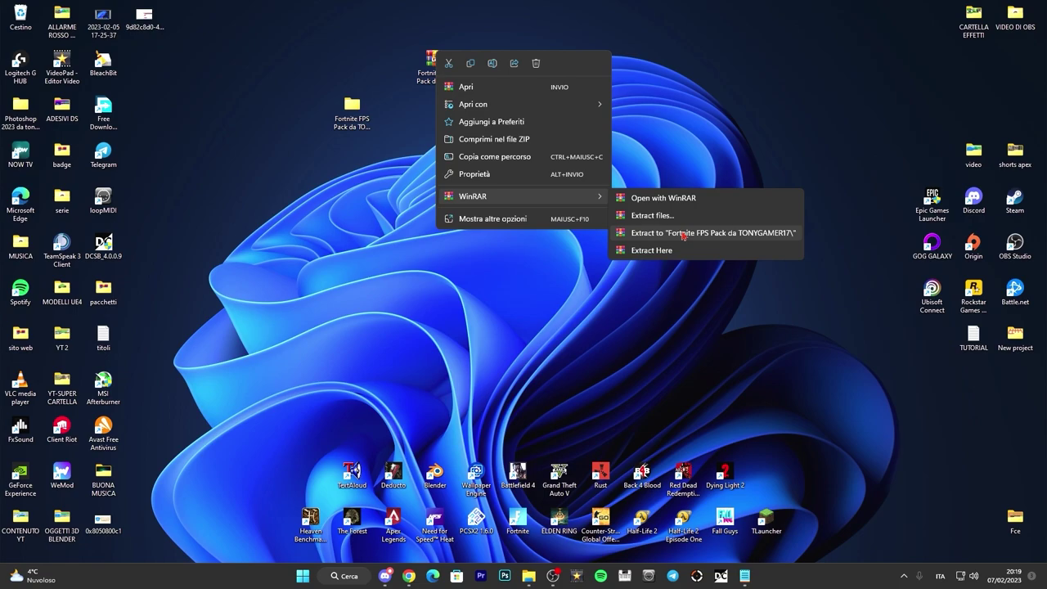
pyautogui.click(706, 105)
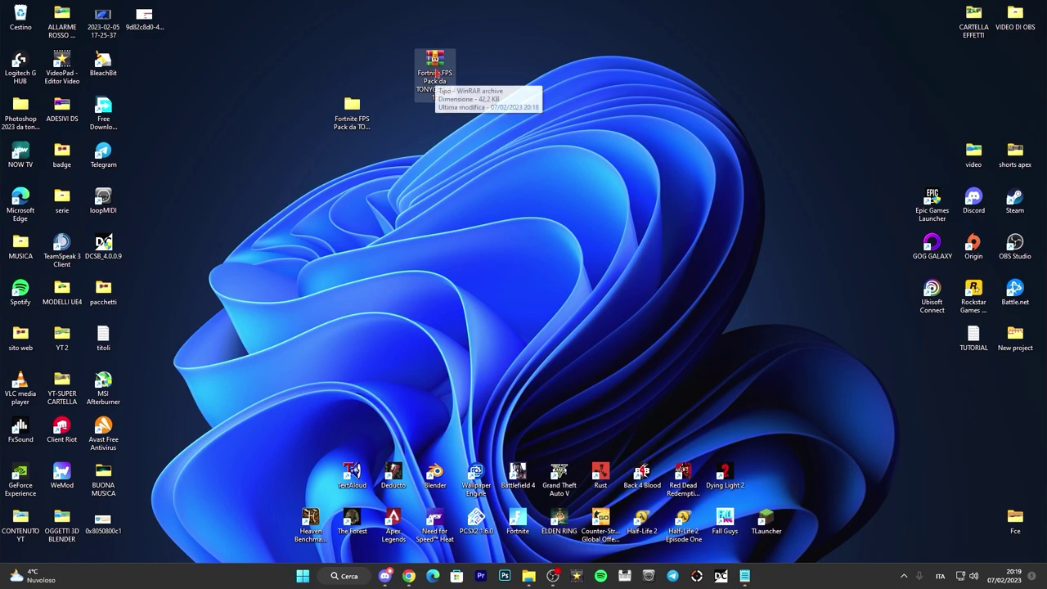
# - Open the extracted Fortnite FPS Pack folder on the desktop and go through its inner pack folder to "5- Very Low End PC"
pyautogui.click(353, 107)
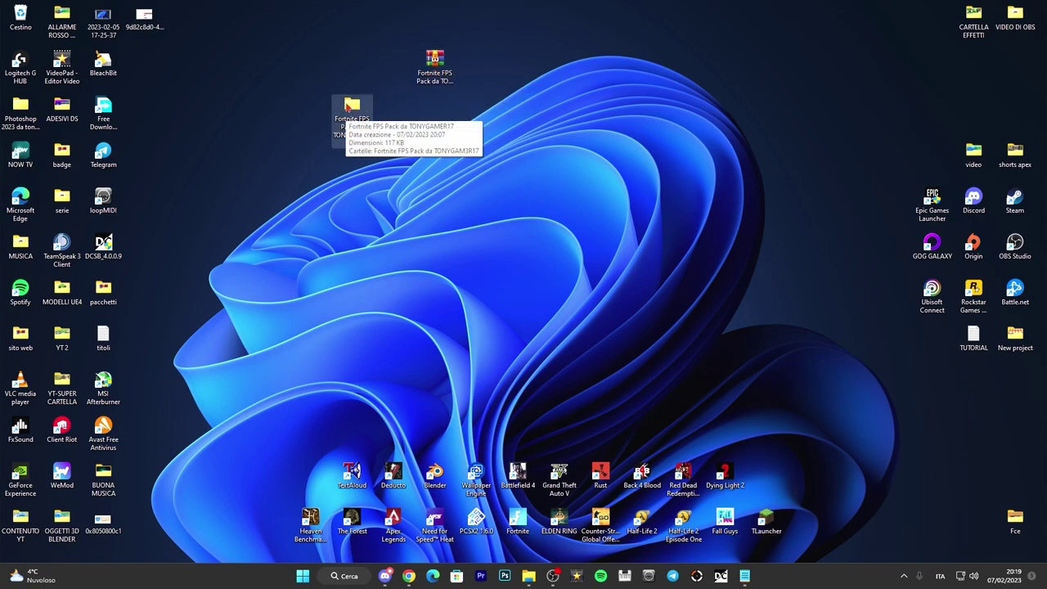
pyautogui.doubleClick(346, 107)
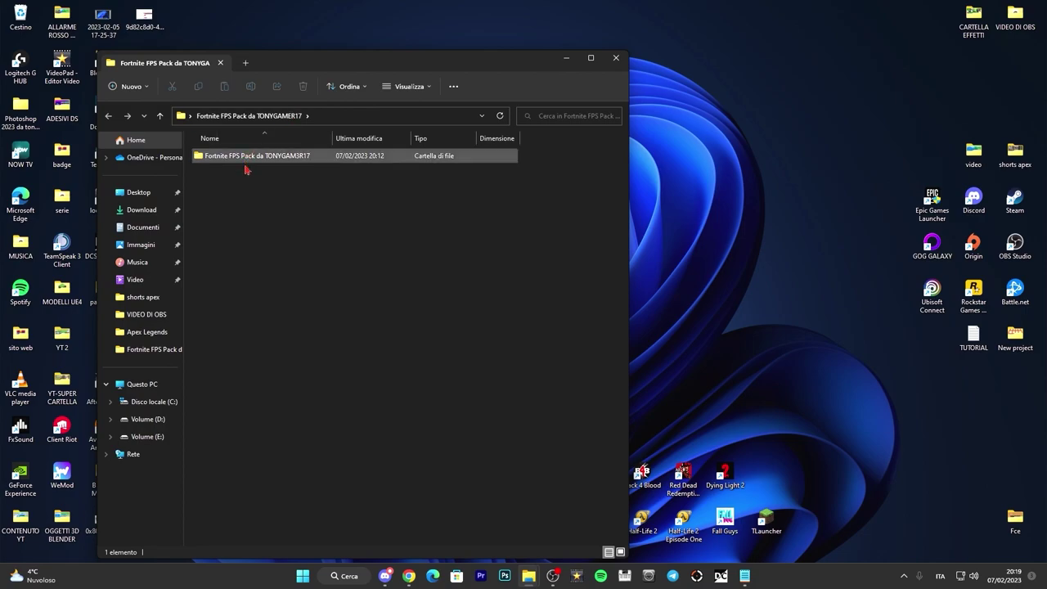
pyautogui.doubleClick(259, 161)
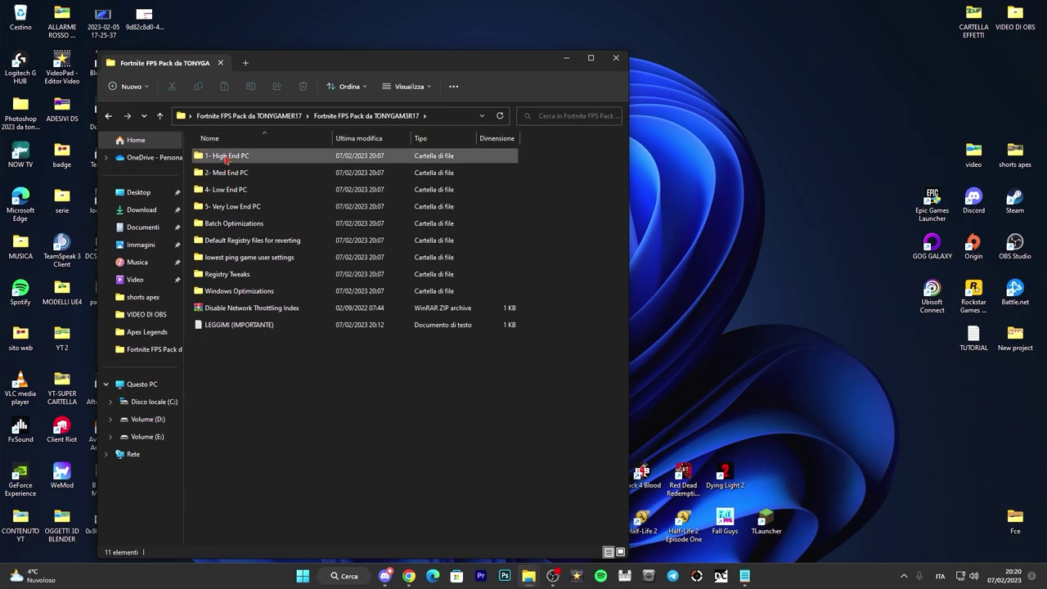
pyautogui.moveTo(275, 63); pyautogui.dragTo(438, 51)
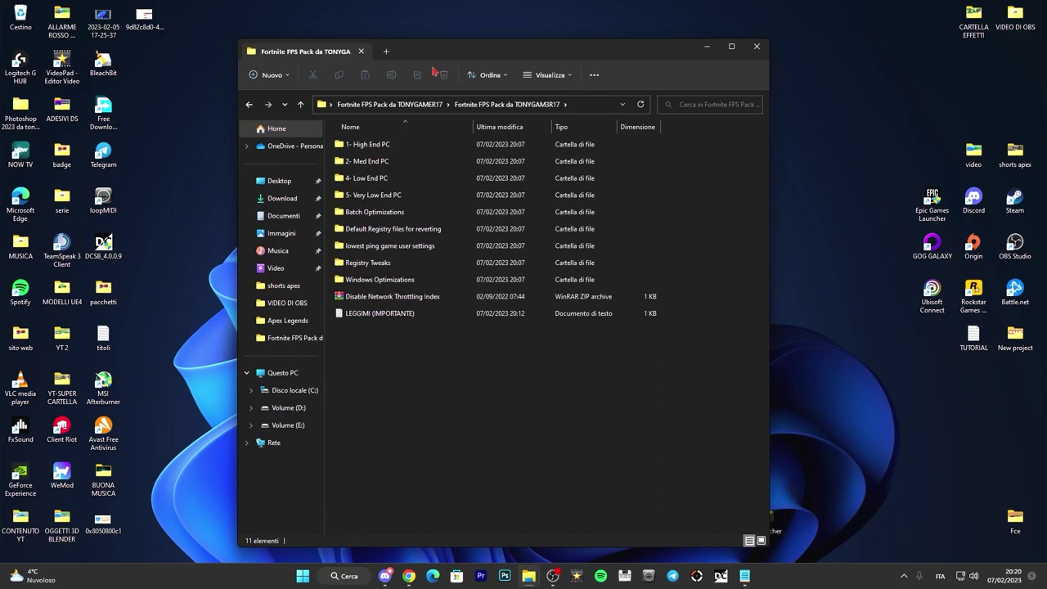
pyautogui.click(383, 200)
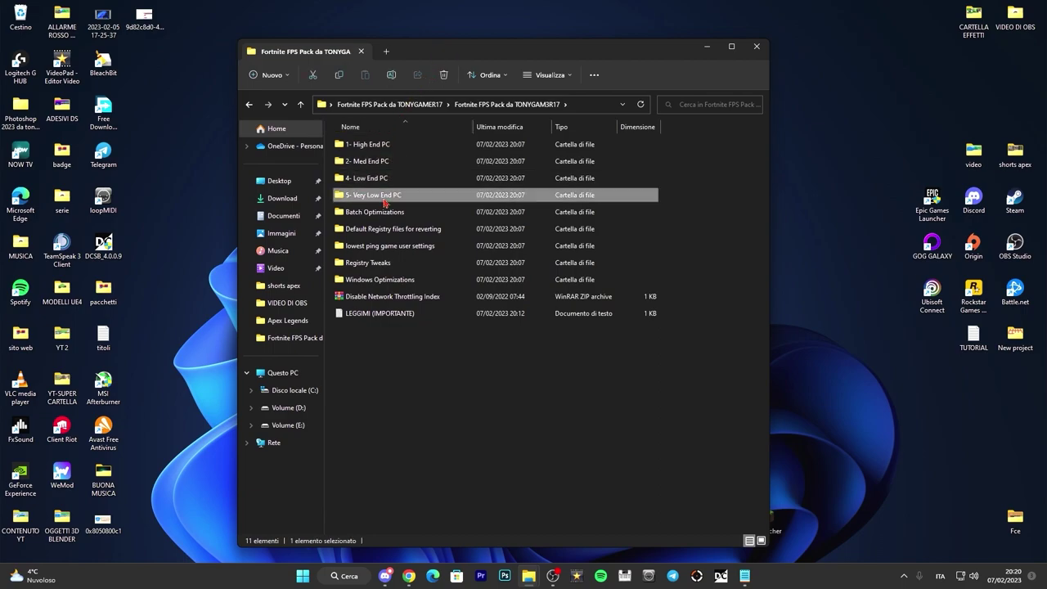
pyautogui.doubleClick(384, 200)
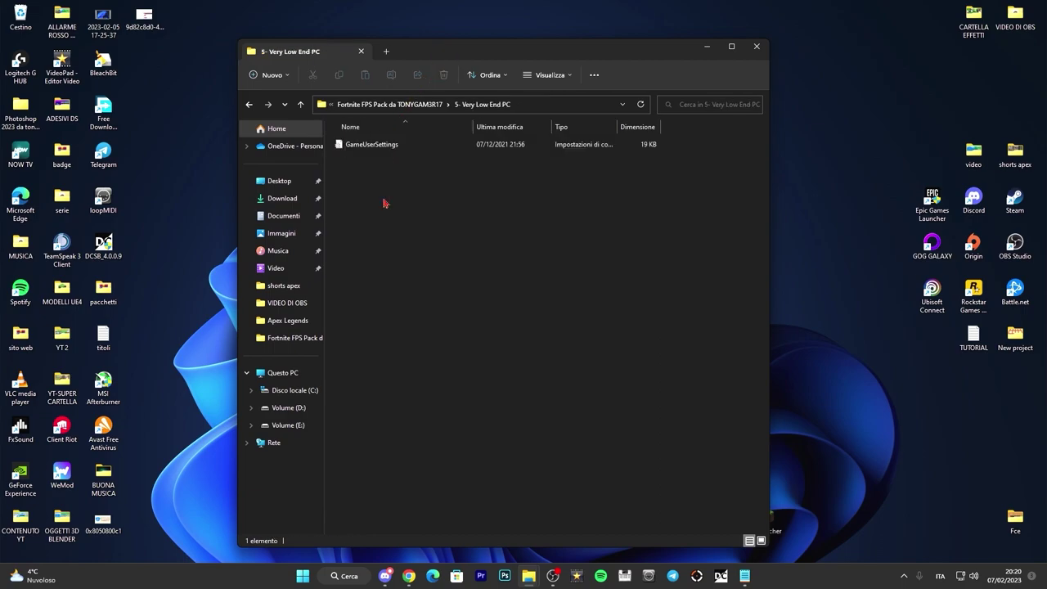
# - Open the Very Low End PC GameUserSettings file and review its contents from start to end
pyautogui.doubleClick(400, 151)
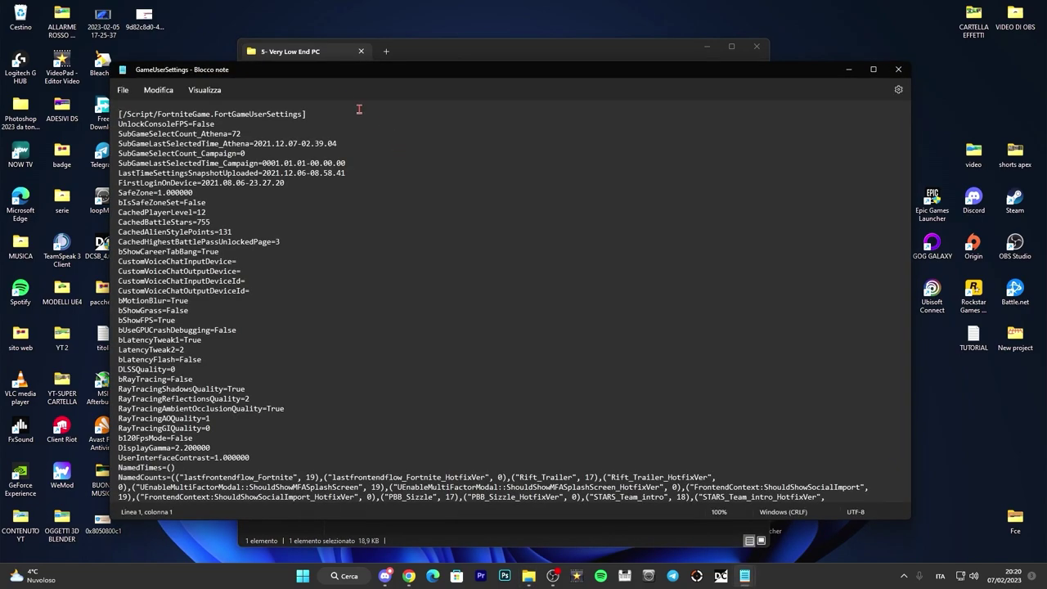
pyautogui.moveTo(330, 79); pyautogui.dragTo(654, 64)
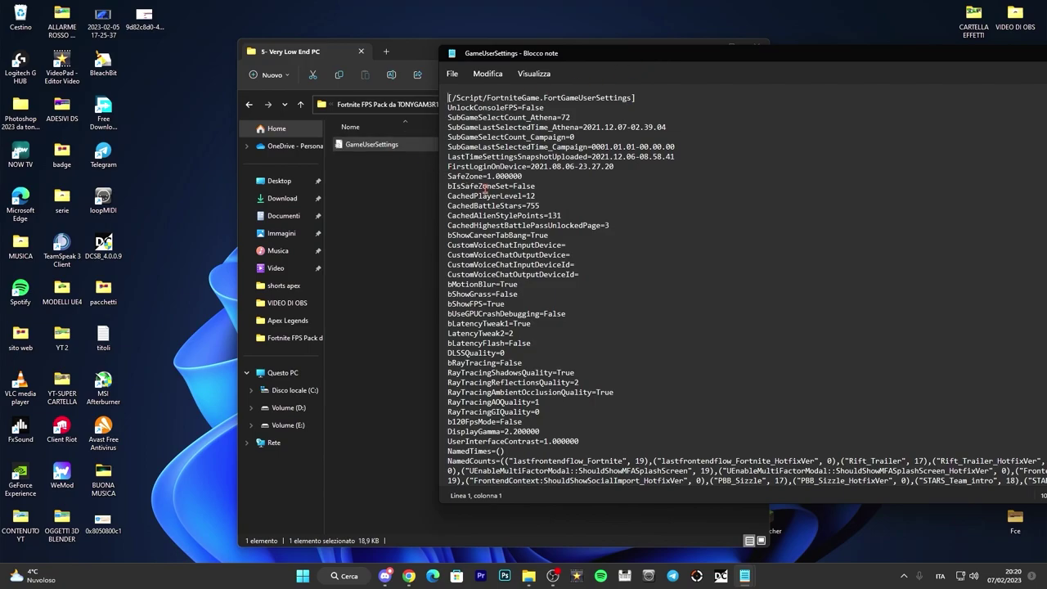
pyautogui.scroll(-20, 530, 236)
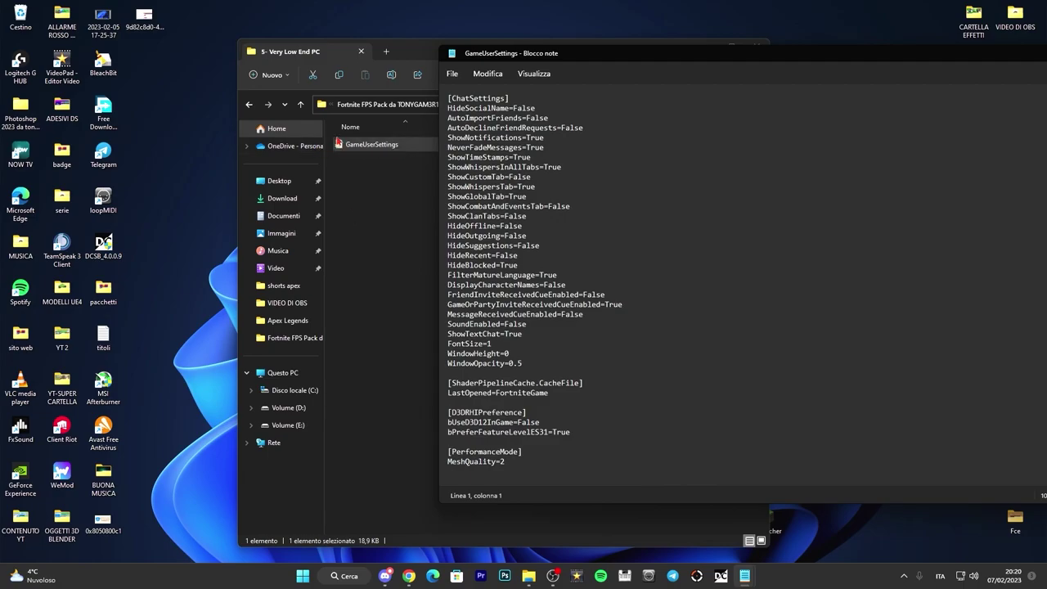
pyautogui.scroll(5, 629, 302)
pyautogui.scroll(15, 629, 302)
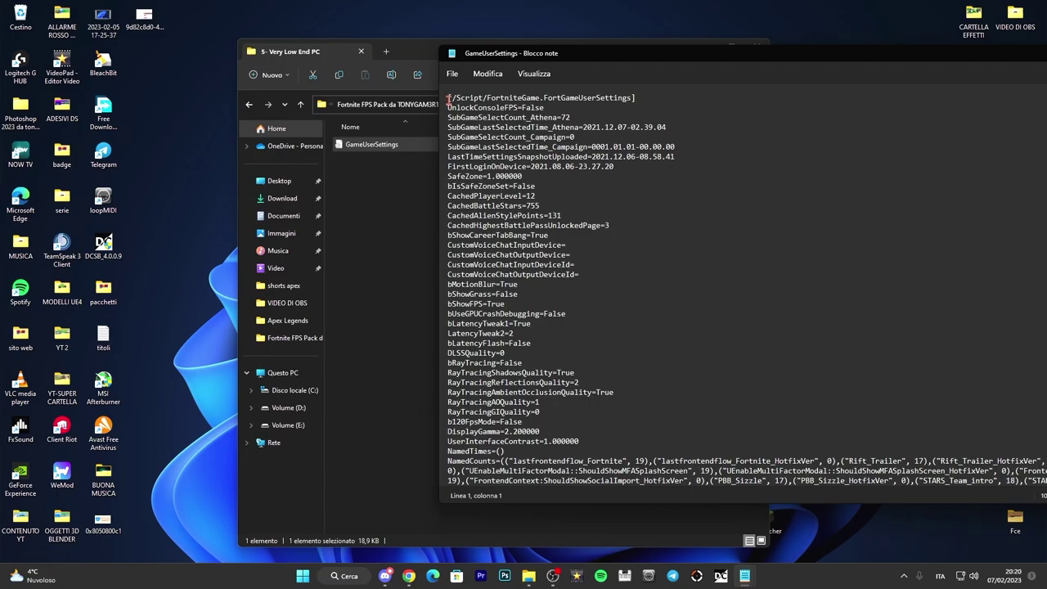
# - Copy the entire text of the Very Low End PC GameUserSettings file, then close the file and its folder
pyautogui.hotkey('ctrl', 'a')
pyautogui.scroll(-3, 638, 253)
pyautogui.scroll(3, 632, 239)
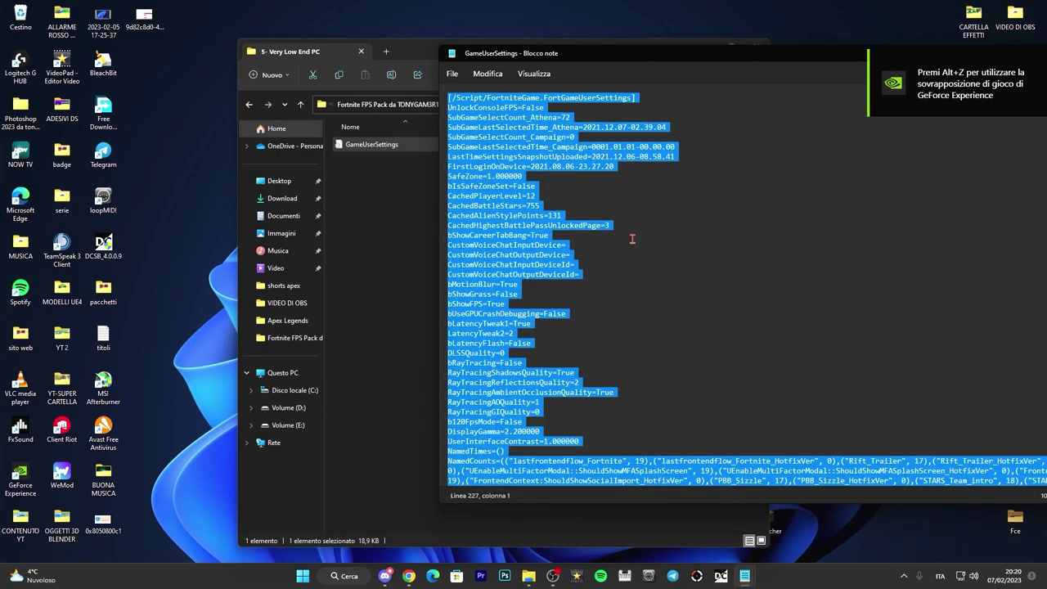
pyautogui.rightClick(491, 203)
pyautogui.click(503, 254)
pyautogui.moveTo(641, 57); pyautogui.dragTo(531, 49)
pyautogui.click(769, 44)
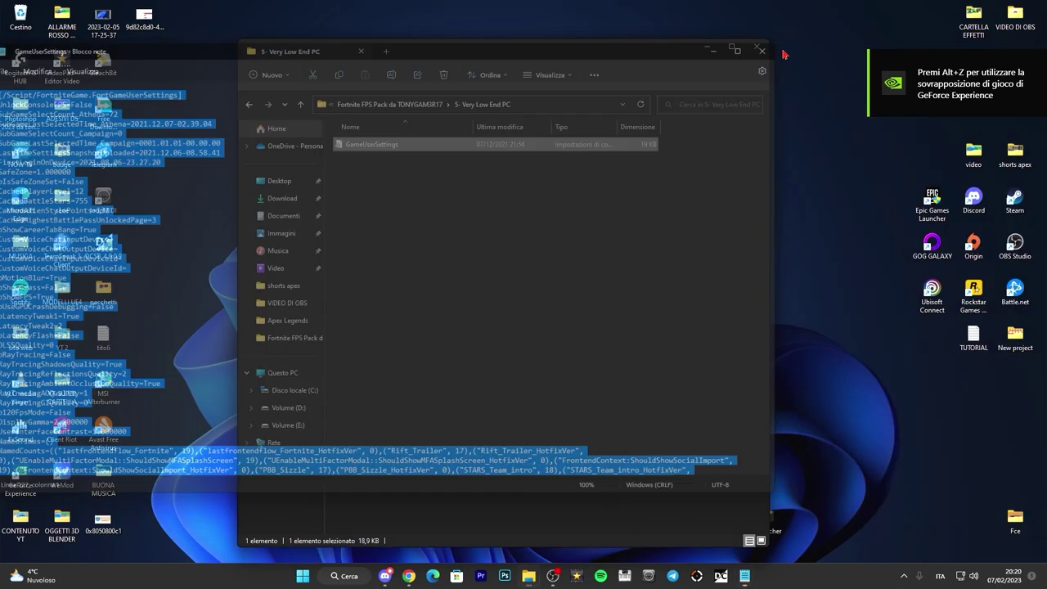
pyautogui.click(760, 49)
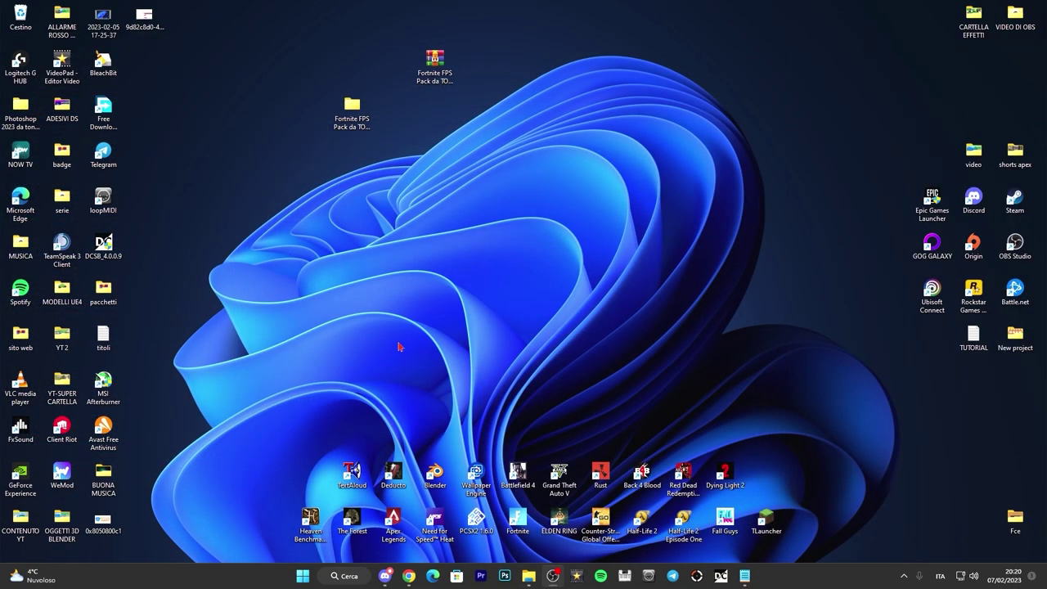
# - Open the local application data folder through the Run dialog with %localappdata%
pyautogui.press('super+r')
pyautogui.moveTo(120, 453); pyautogui.dragTo(419, 280)
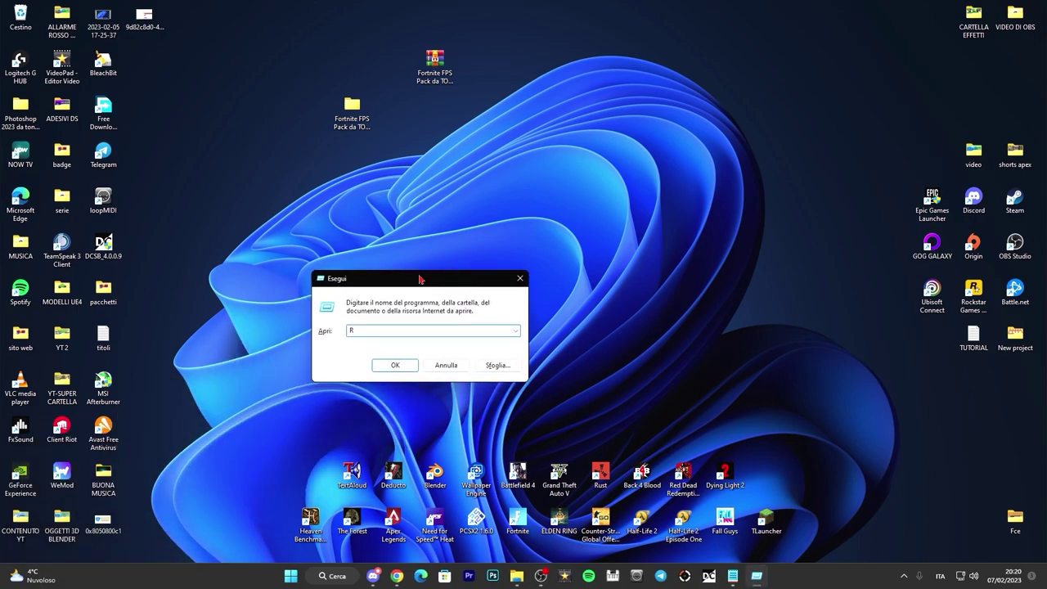
pyautogui.click(331, 581)
pyautogui.click(352, 277)
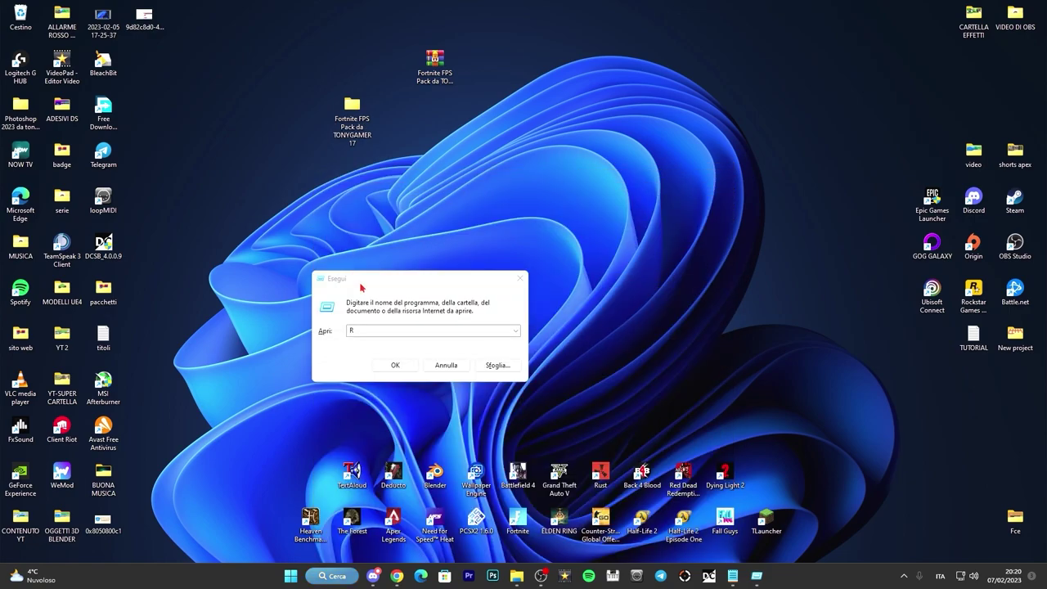
pyautogui.click(352, 277)
pyautogui.write('%A')
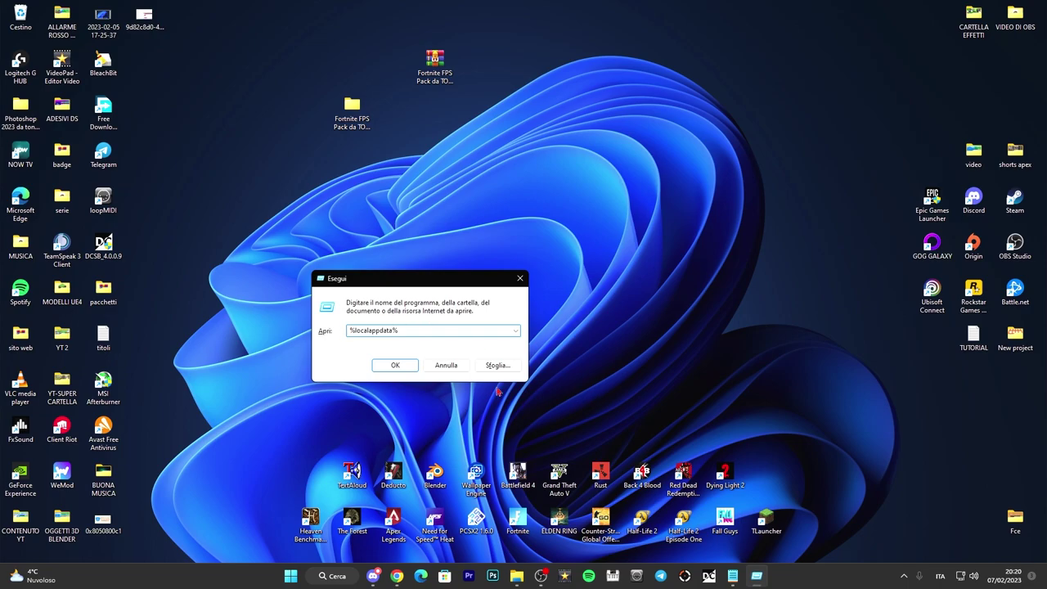
pyautogui.press('Return')
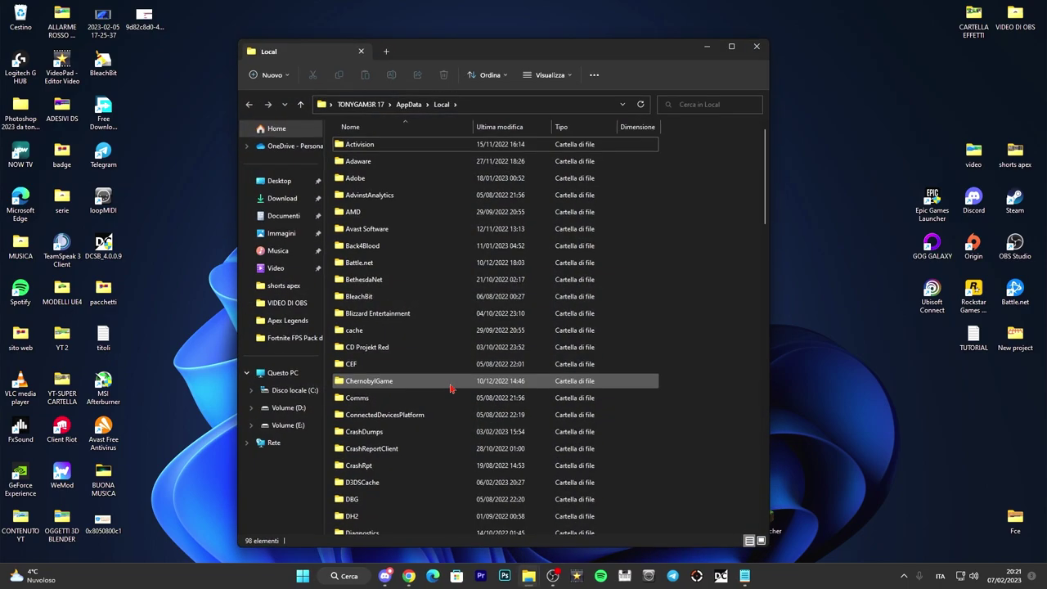
# - Open the GameUserSettings file in FortniteGame > Saved > Config > WindowsClient
pyautogui.scroll(-10, 436, 301)
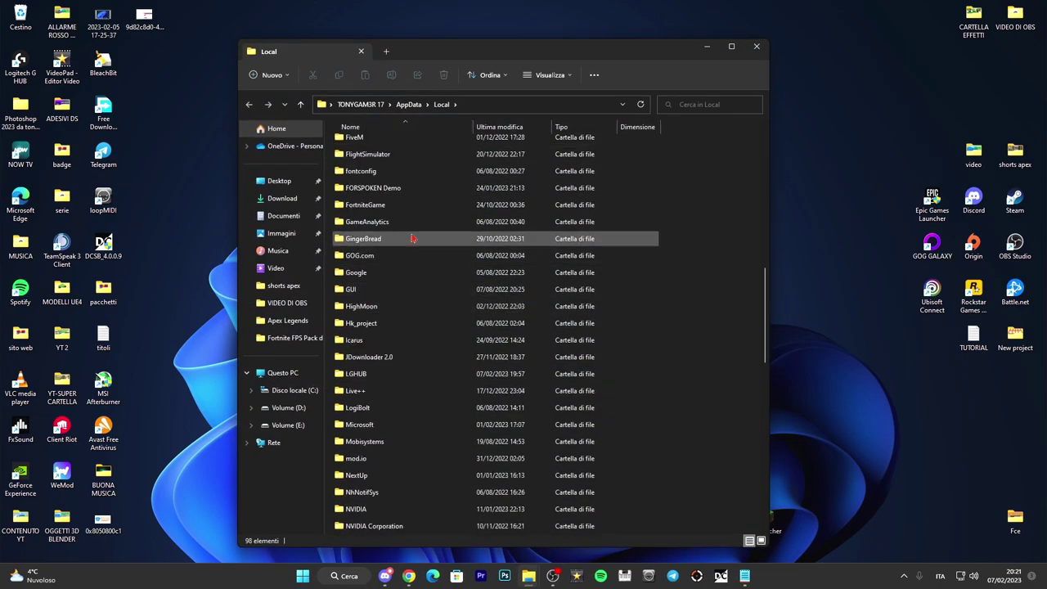
pyautogui.doubleClick(389, 205)
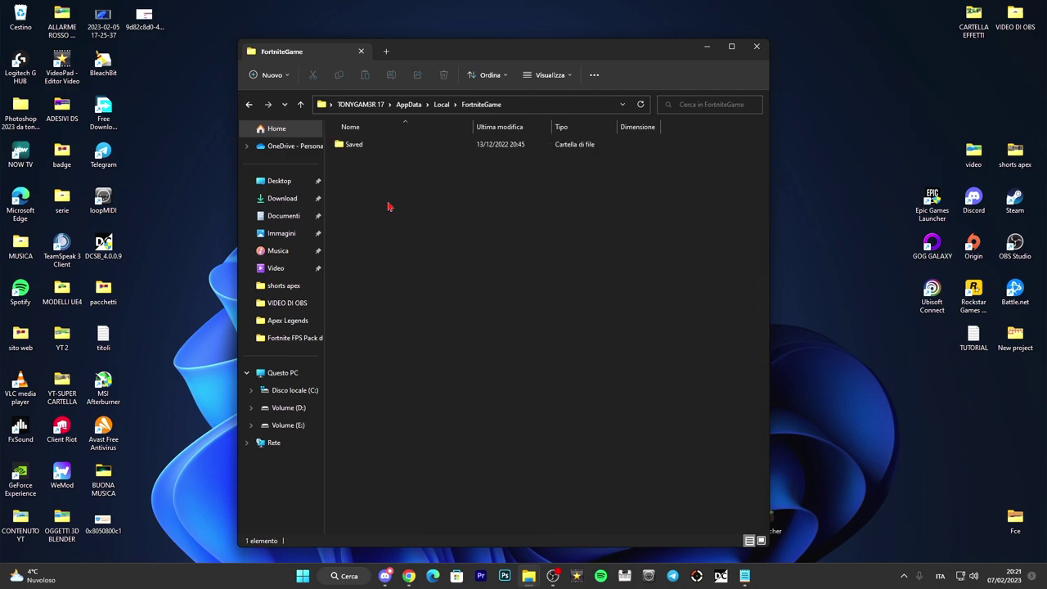
pyautogui.doubleClick(377, 152)
pyautogui.doubleClick(379, 163)
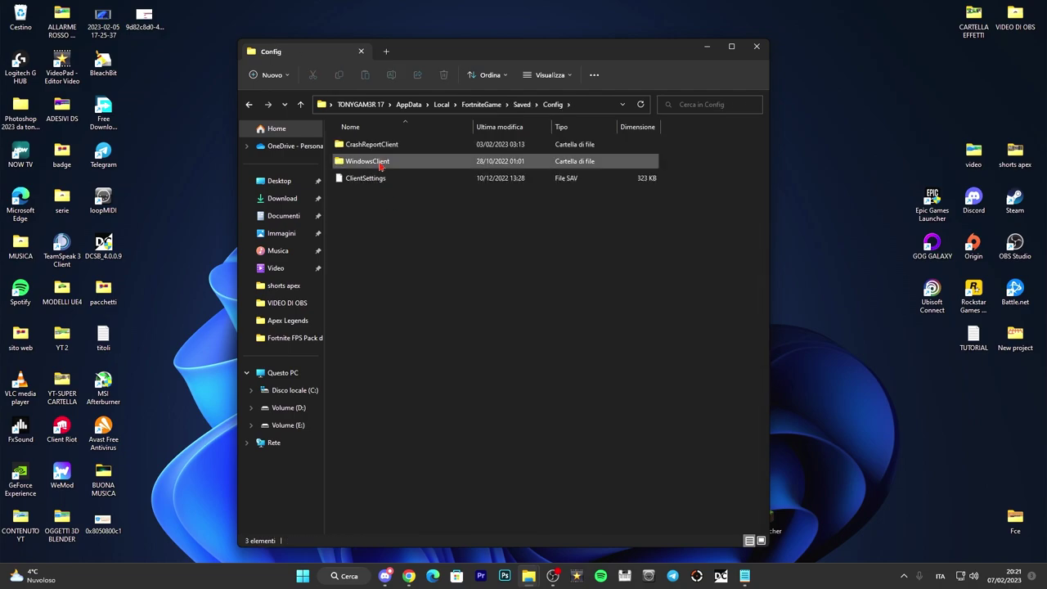
pyautogui.doubleClick(399, 164)
pyautogui.doubleClick(380, 145)
pyautogui.moveTo(397, 66); pyautogui.dragTo(684, 74)
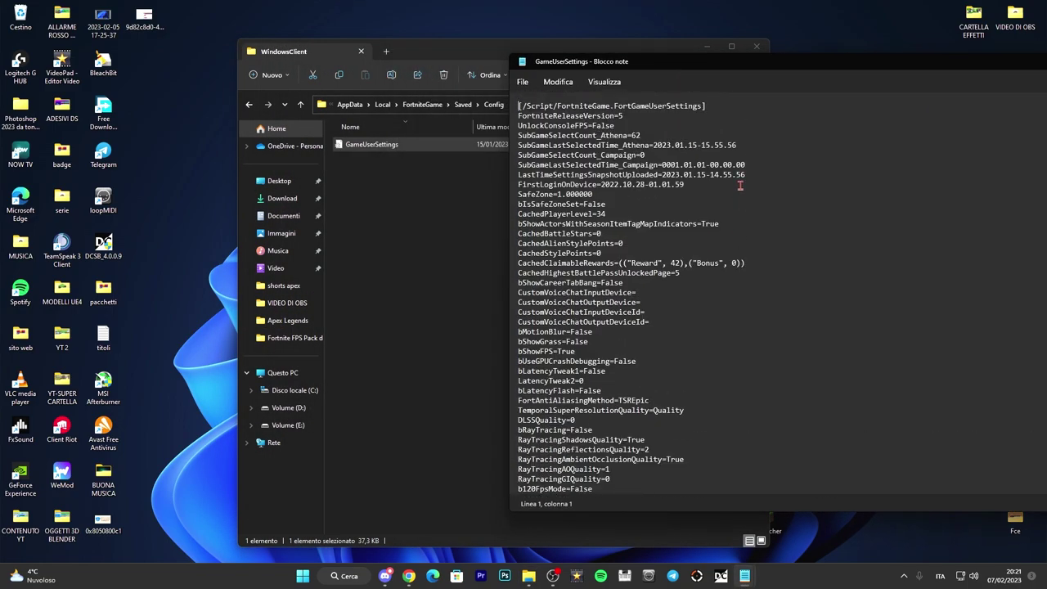
# - Replace the entire contents of the WindowsClient GameUserSettings file with the copied Very Low End PC settings
pyautogui.hotkey('ctrl', 'a')
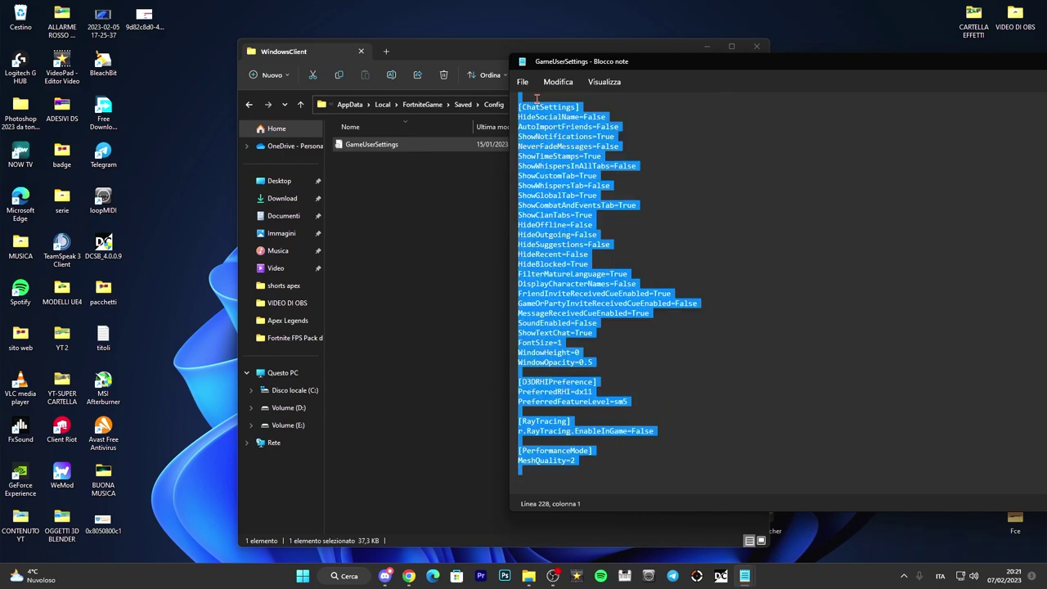
pyautogui.scroll(5, 628, 254)
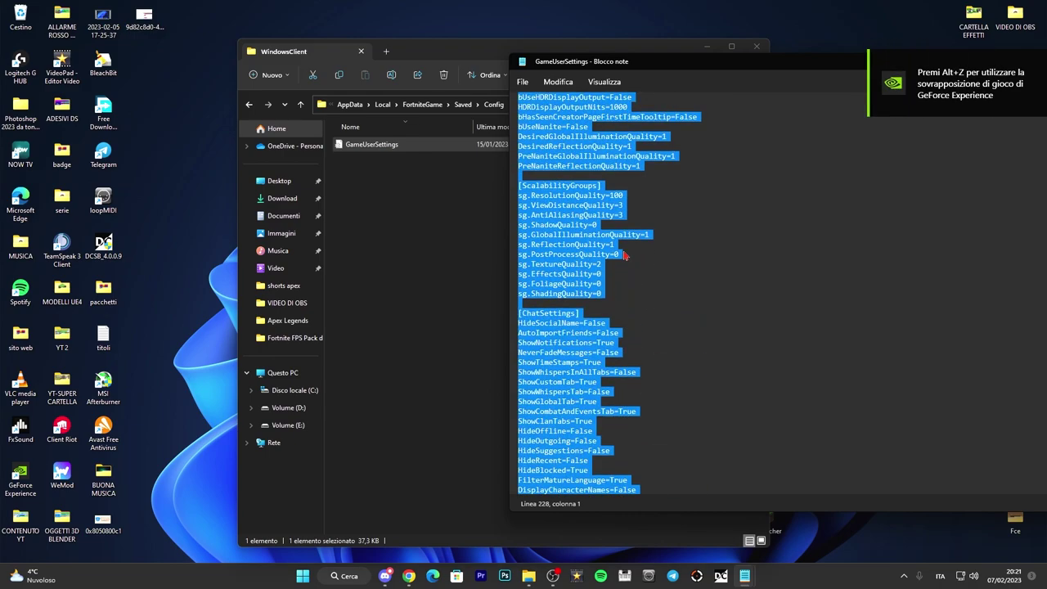
pyautogui.hotkey('ctrl', 'v')
pyautogui.scroll(20, 625, 262)
pyautogui.moveTo(669, 74); pyautogui.dragTo(65, 115)
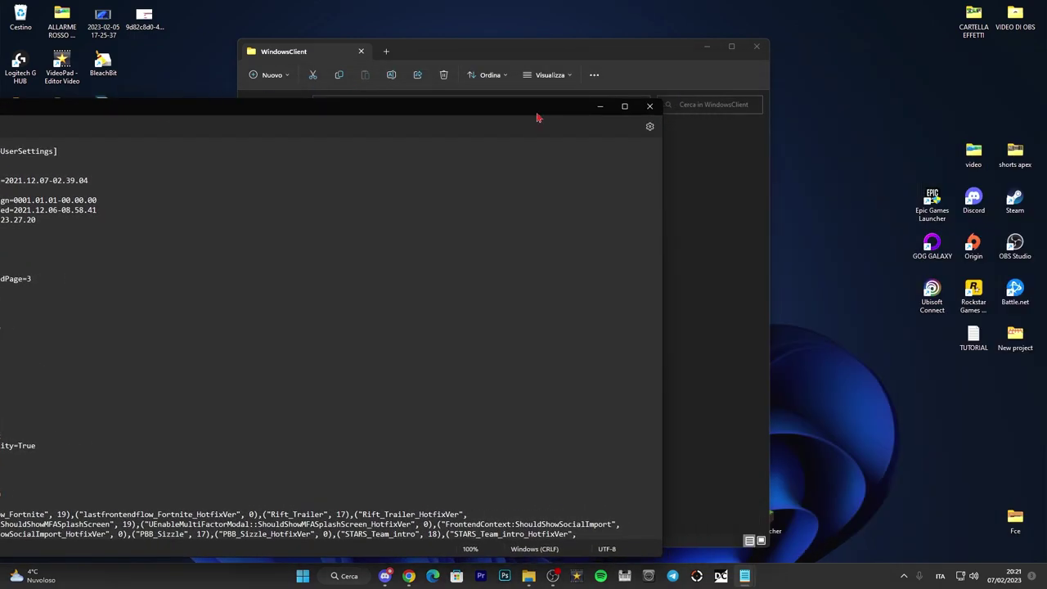
# - Try to save the edited GameUserSettings file to the WindowsClient folder, then cancel the save
pyautogui.click(649, 106)
pyautogui.click(166, 372)
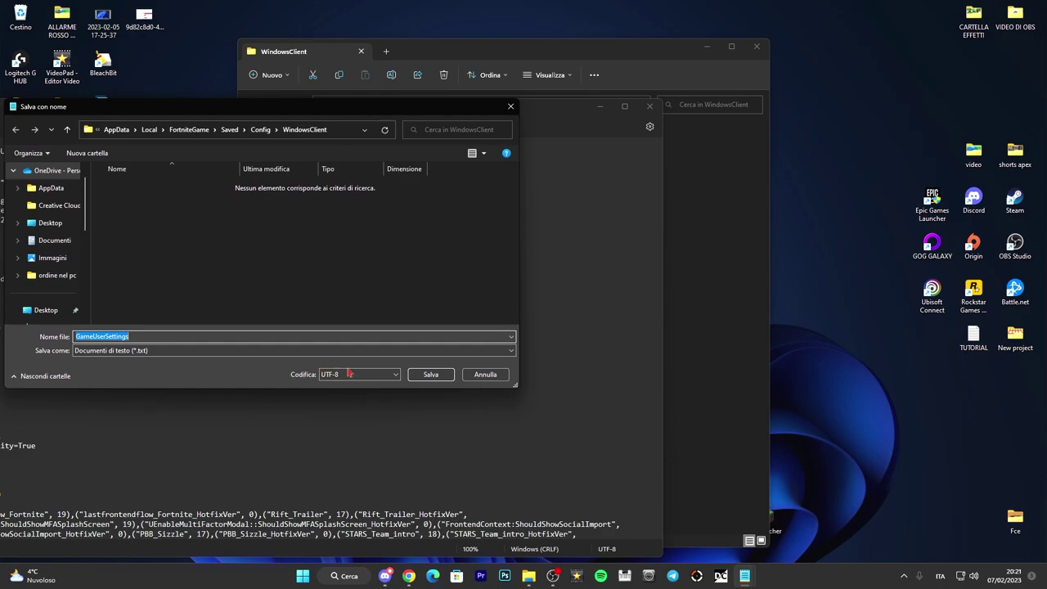
pyautogui.click(431, 373)
pyautogui.click(560, 288)
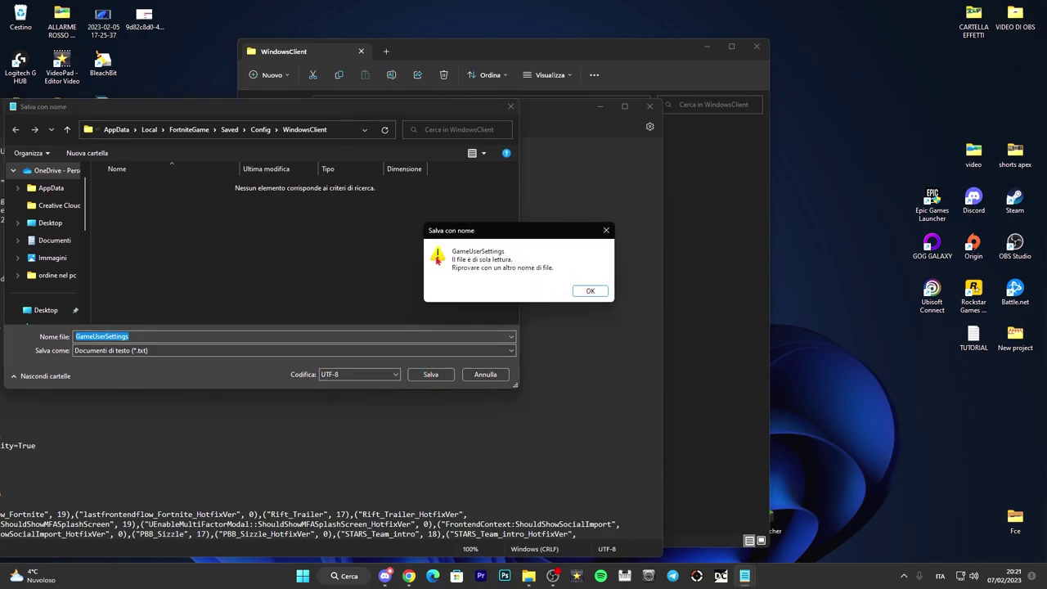
pyautogui.click(584, 292)
pyautogui.click(484, 373)
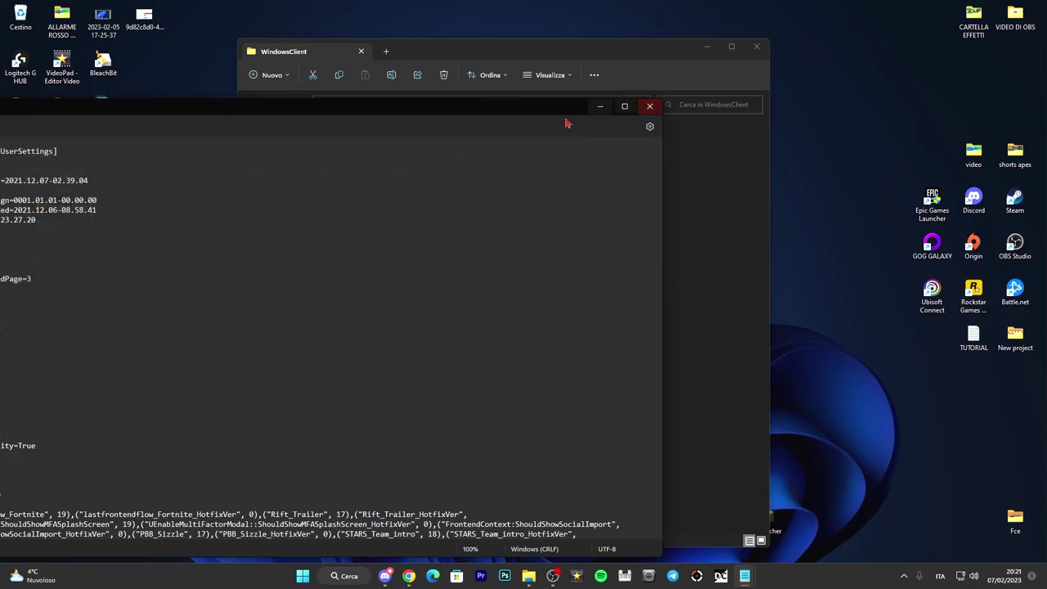
# - Close the GameUserSettings file without saving its changes, leaving the WindowsClient folder open
pyautogui.moveTo(566, 108); pyautogui.dragTo(720, 98)
pyautogui.moveTo(327, 106); pyautogui.dragTo(211, 95)
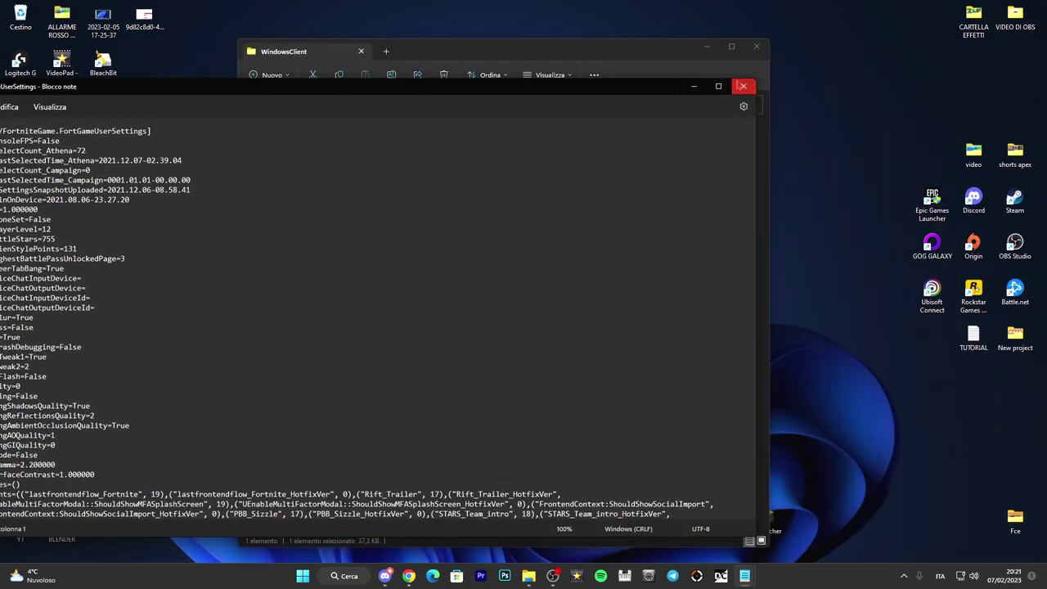
pyautogui.click(743, 86)
pyautogui.click(357, 353)
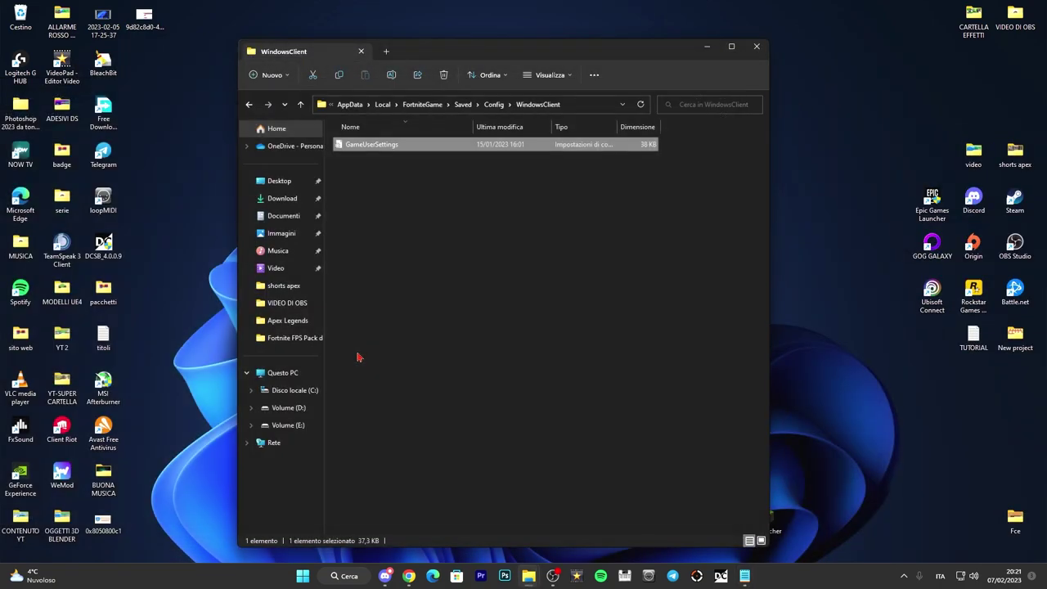
# - Clear the read-only attribute in the properties of the WindowsClient GameUserSettings file and apply the change
pyautogui.rightClick(386, 149)
pyautogui.click(426, 314)
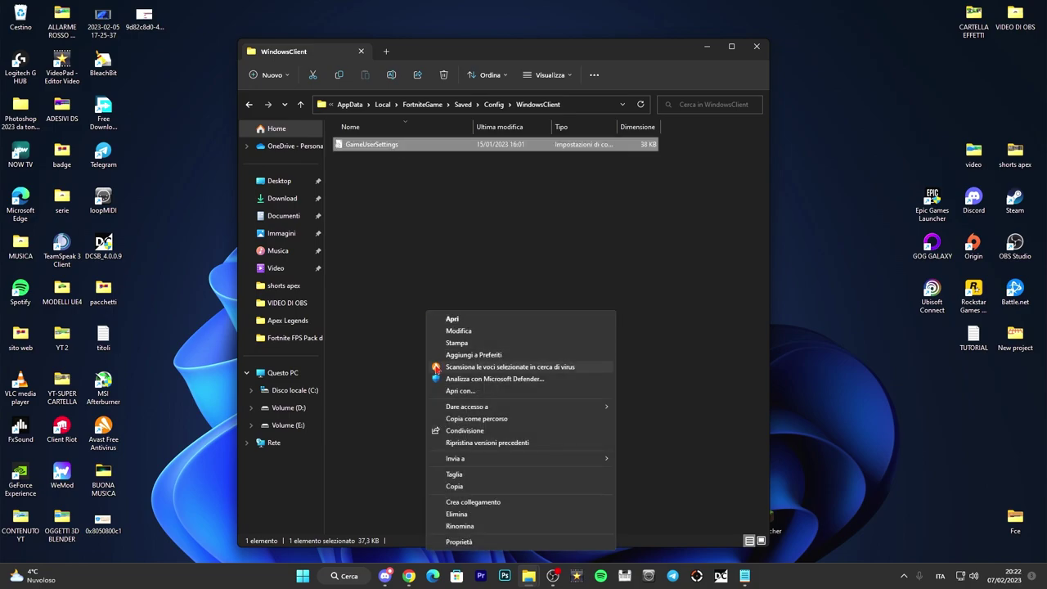
pyautogui.click(444, 537)
pyautogui.click(485, 487)
pyautogui.click(605, 546)
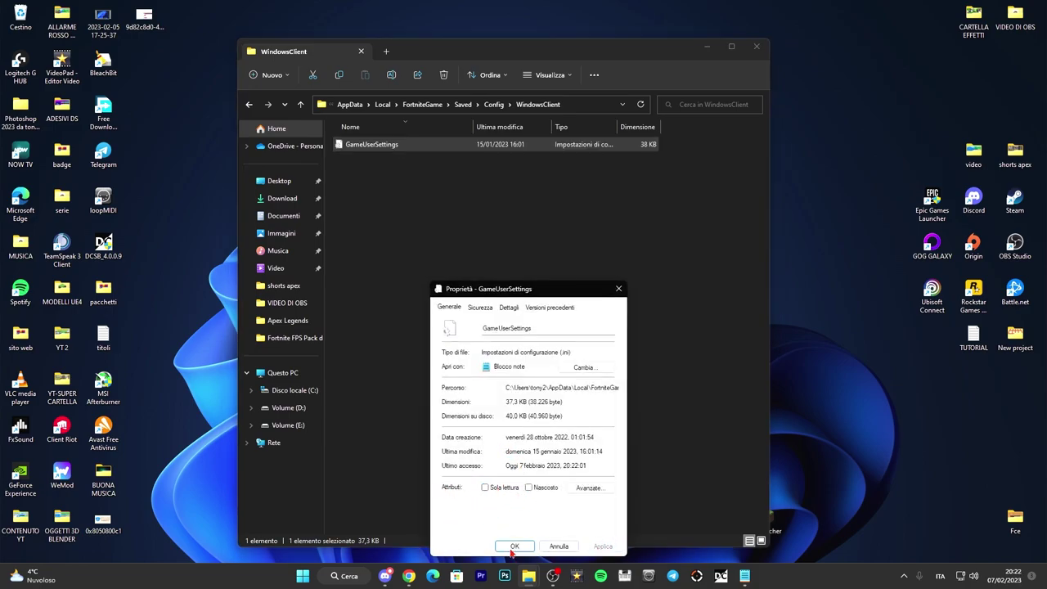
pyautogui.click(514, 545)
# - Reopen the WindowsClient GameUserSettings file and replace its entire contents with the copied Very Low End PC settings
pyautogui.doubleClick(372, 144)
pyautogui.moveTo(287, 91); pyautogui.dragTo(785, 98)
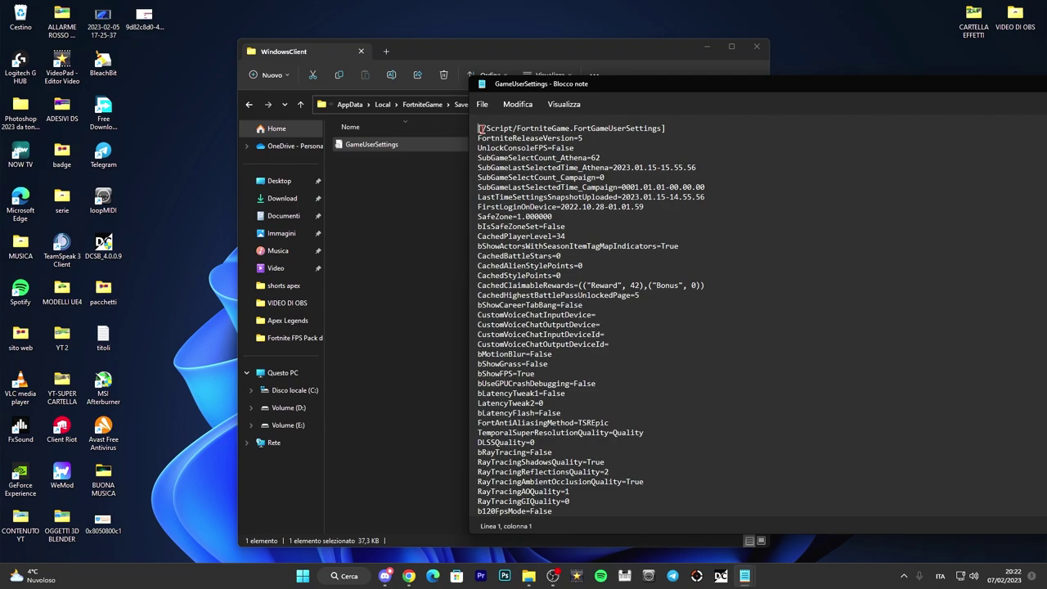
pyautogui.moveTo(478, 129); pyautogui.dragTo(699, 285)
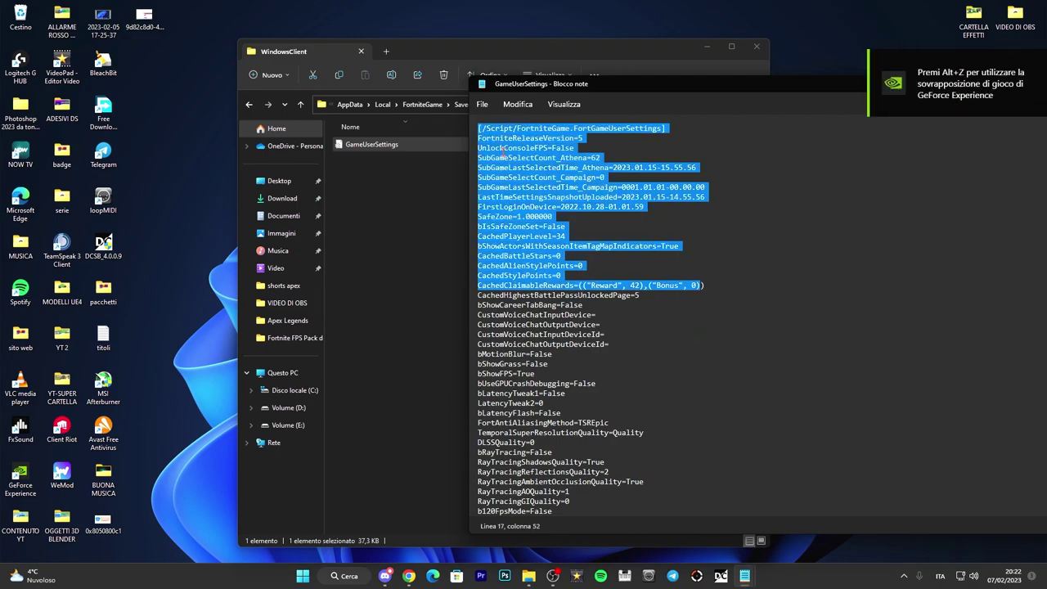
pyautogui.click(493, 142)
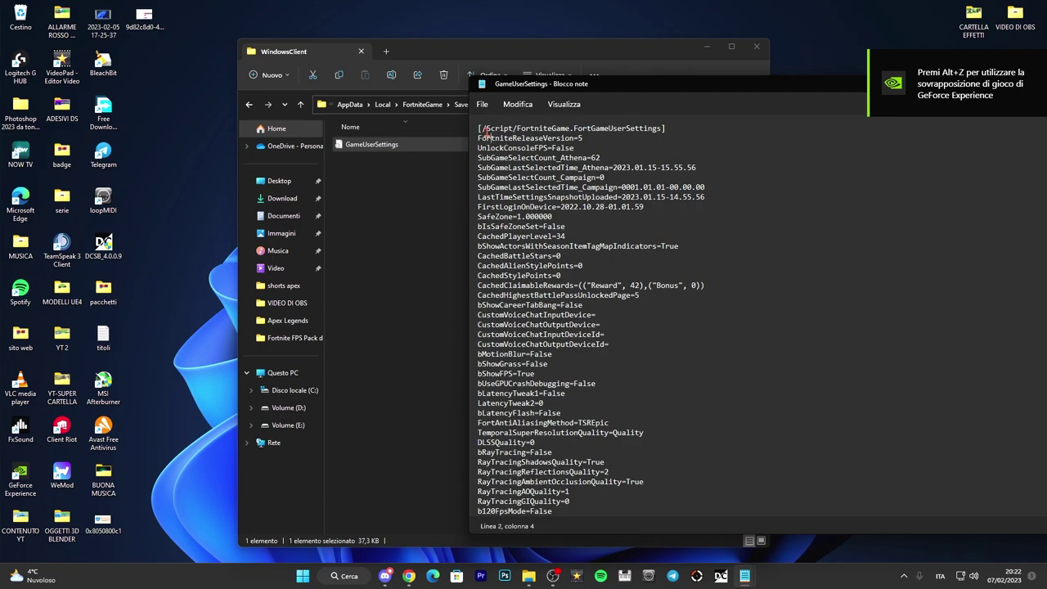
pyautogui.click(479, 130)
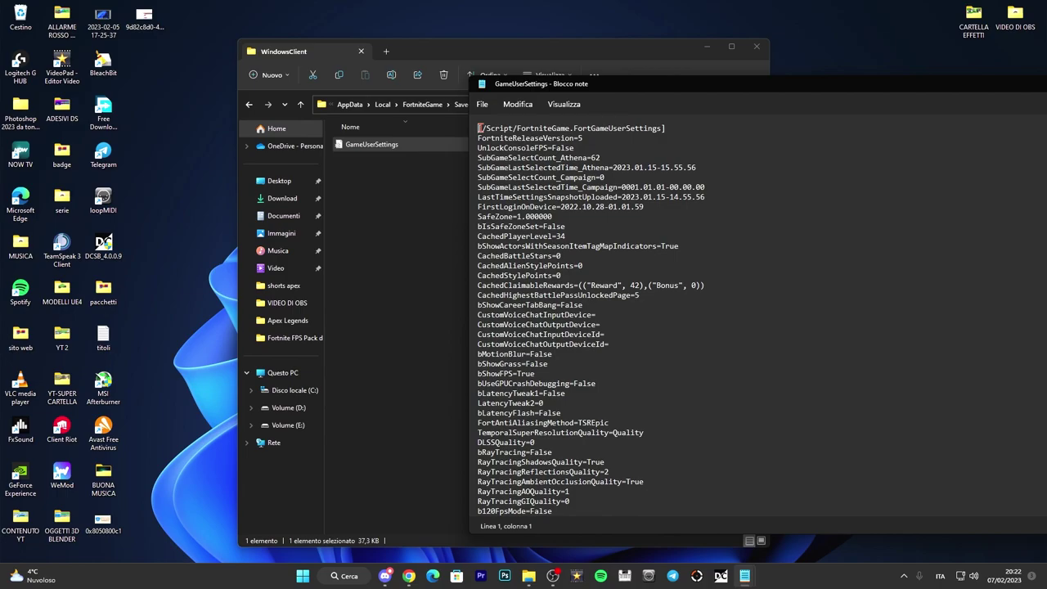
pyautogui.hotkey('ctrl', 'a')
pyautogui.hotkey('ctrl', 'v')
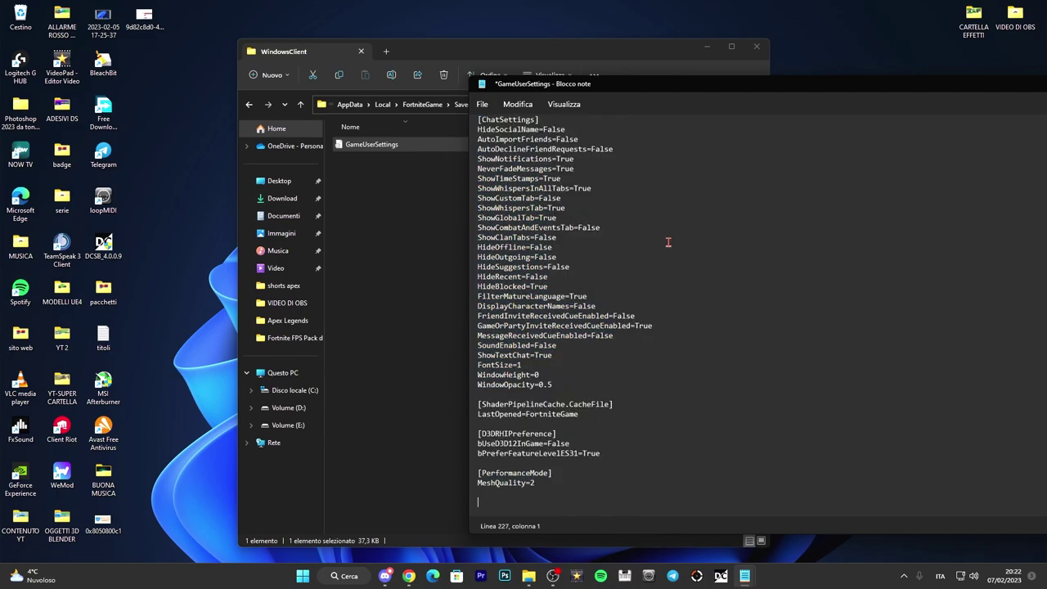
pyautogui.scroll(20, 669, 250)
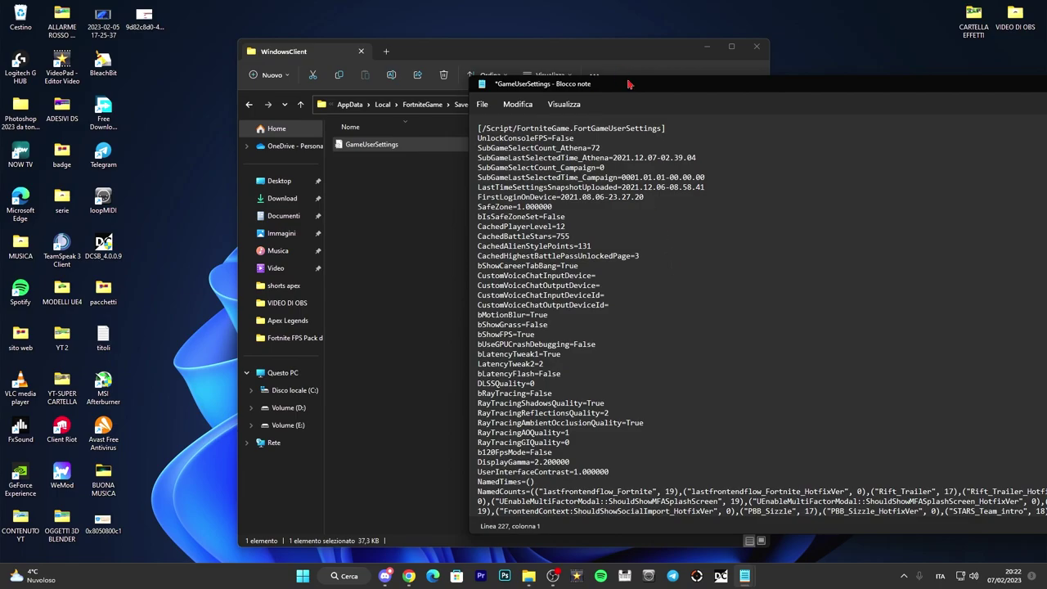
pyautogui.scroll(-10, 663, 276)
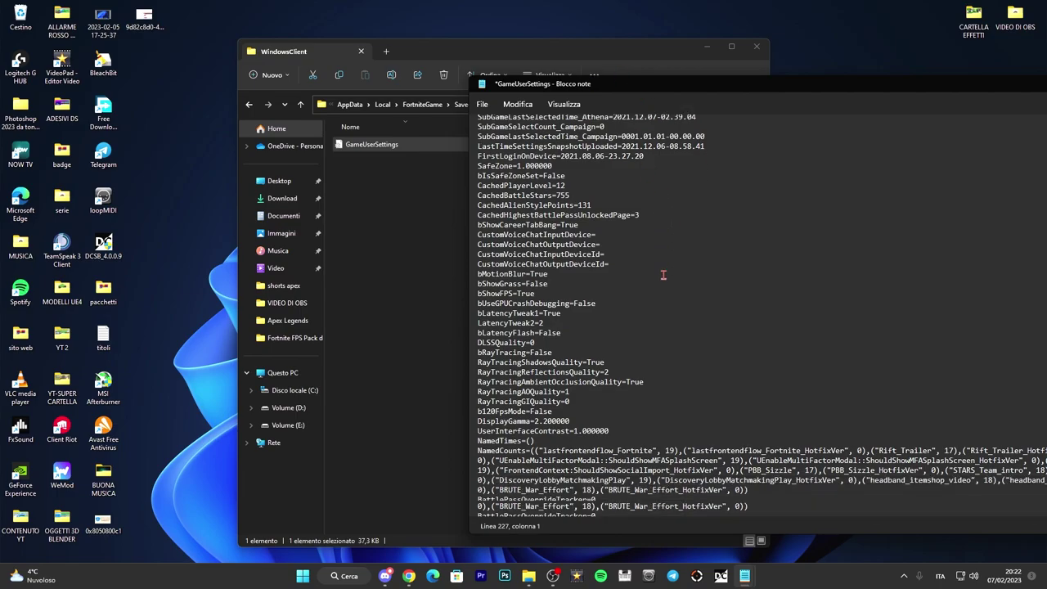
pyautogui.scroll(-15, 663, 276)
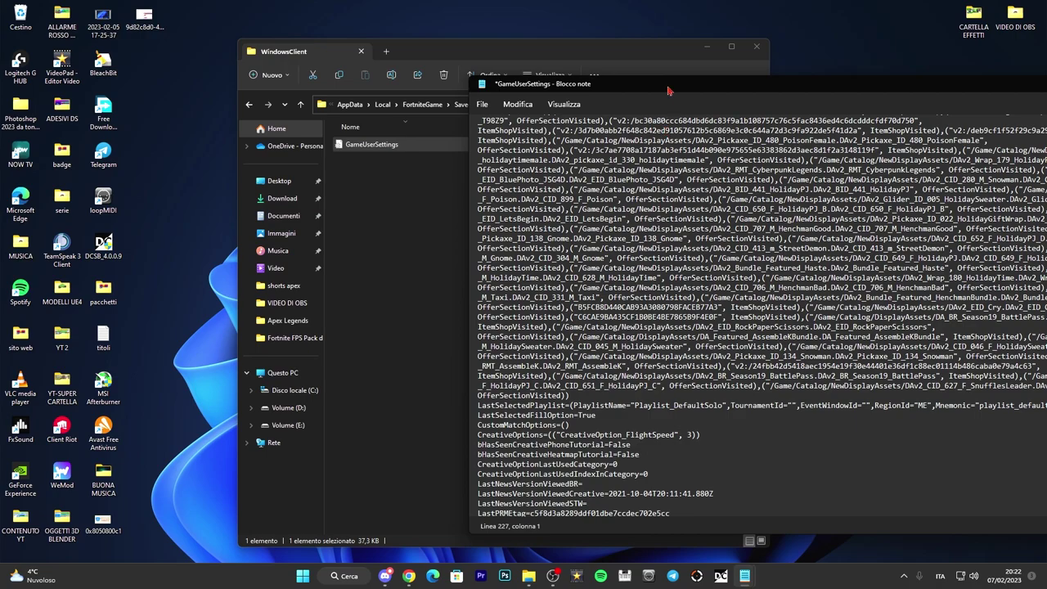
# - Close the edited GameUserSettings file and the WindowsClient folder
pyautogui.moveTo(668, 90); pyautogui.dragTo(338, 73)
pyautogui.click(927, 67)
pyautogui.press('Escape')
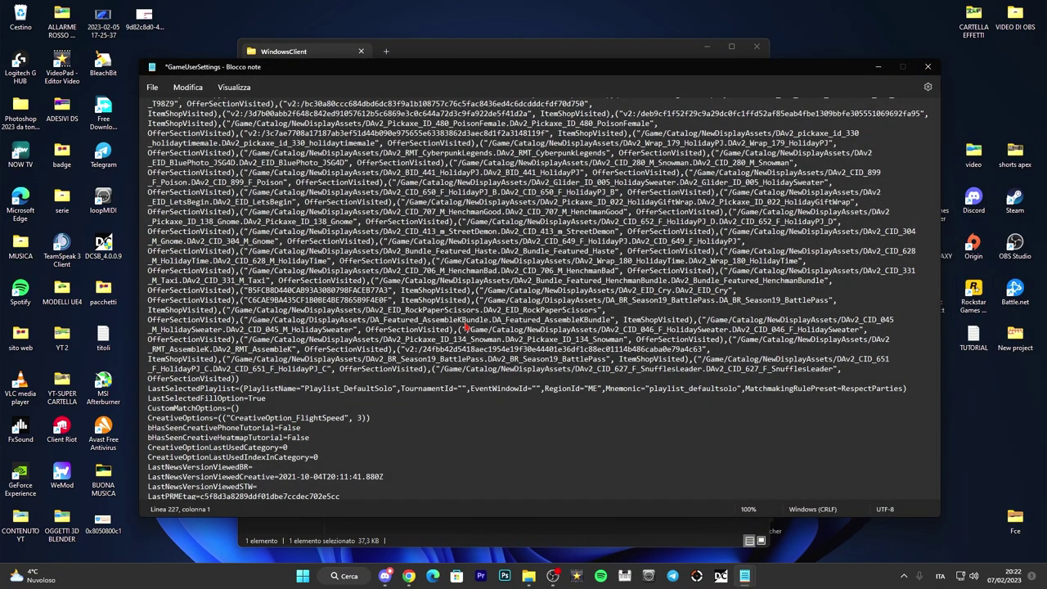
pyautogui.click(763, 49)
pyautogui.click(529, 575)
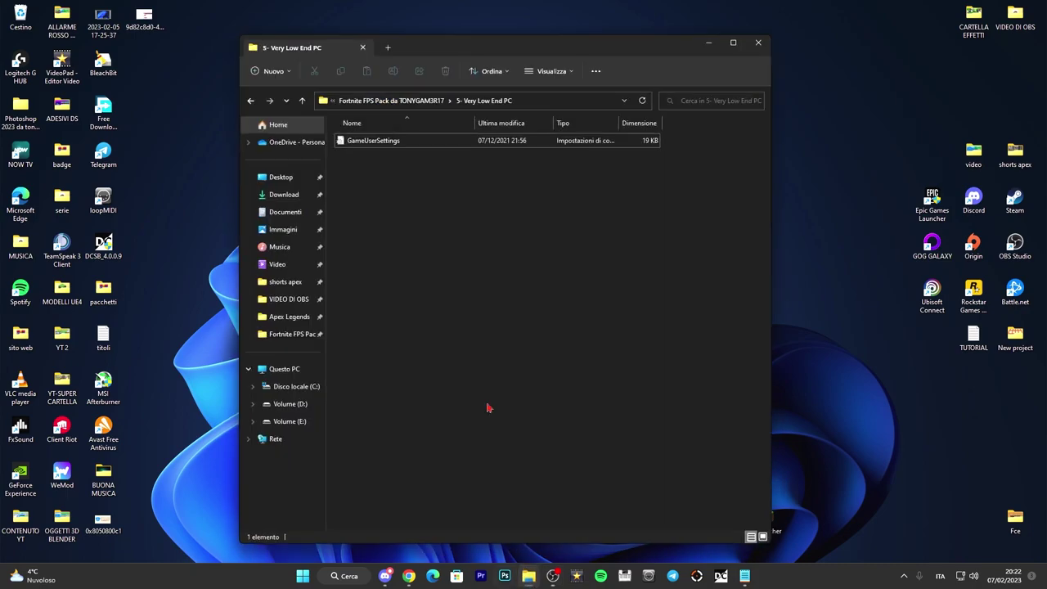
pyautogui.click(250, 100)
pyautogui.click(659, 222)
pyautogui.click(758, 42)
# - Review the GameUserSettings file in the FPS pack's 5- Very Low End PC folder, then close it
pyautogui.doubleClick(352, 111)
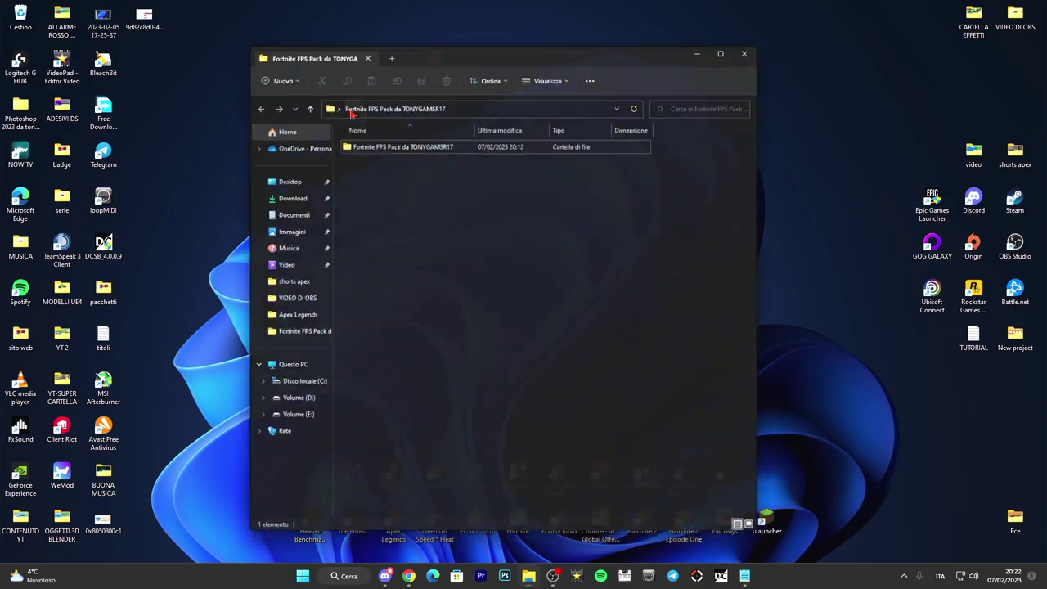
pyautogui.doubleClick(421, 141)
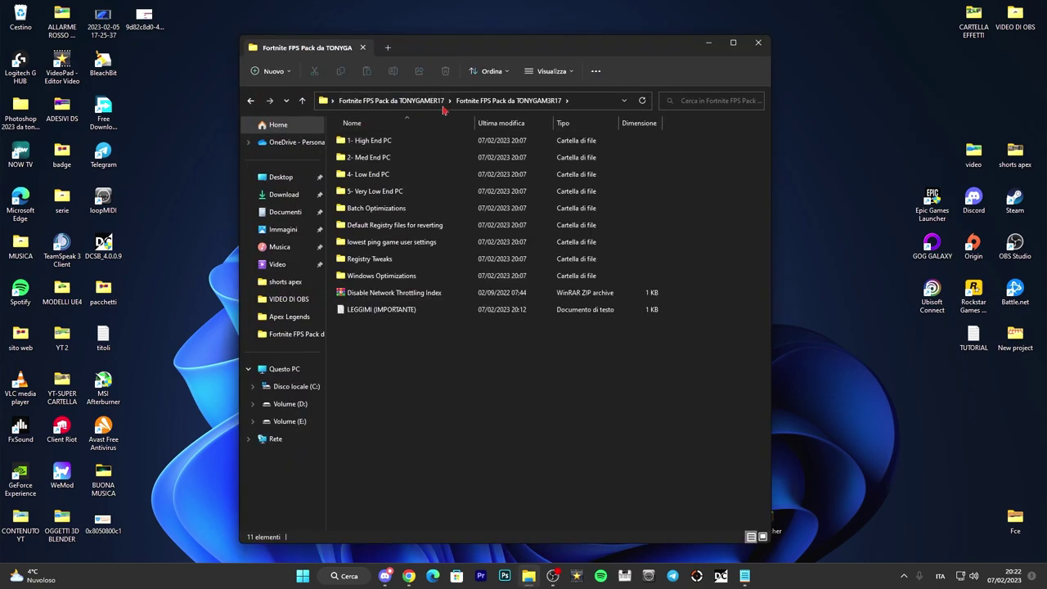
pyautogui.doubleClick(409, 192)
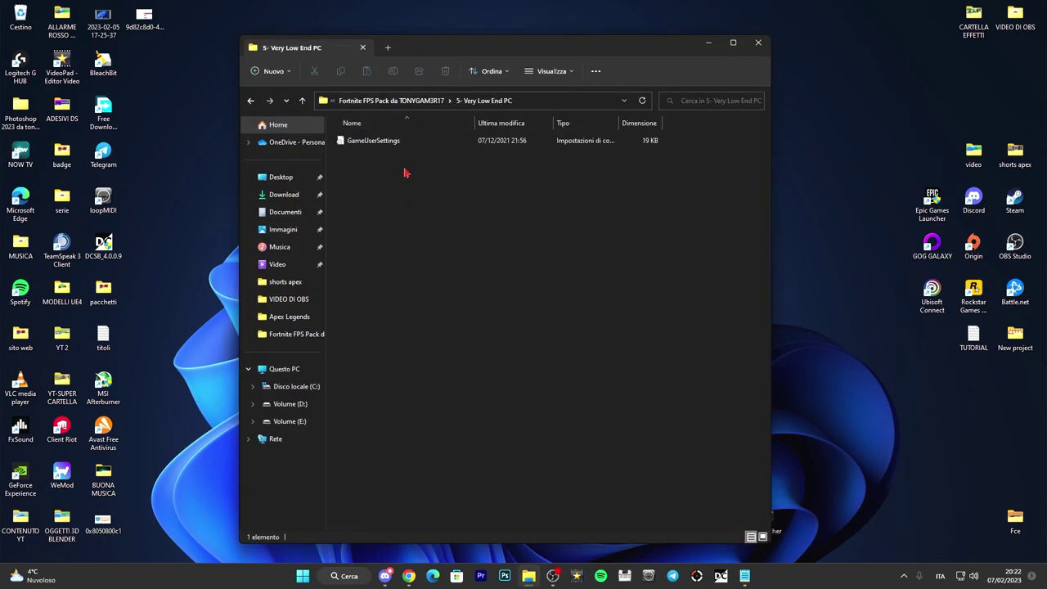
pyautogui.doubleClick(409, 142)
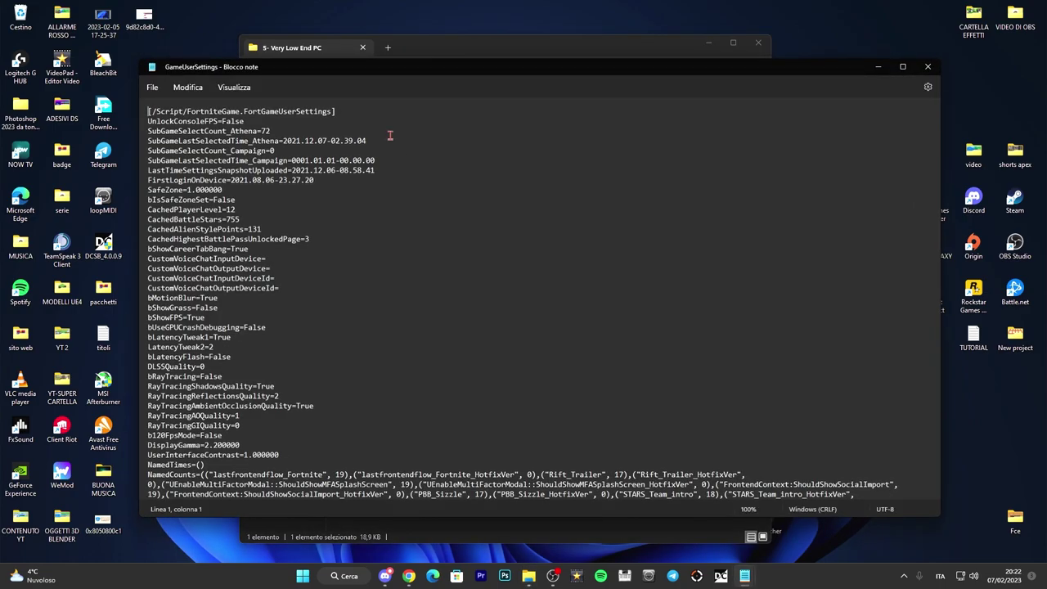
pyautogui.moveTo(318, 70); pyautogui.dragTo(654, 76)
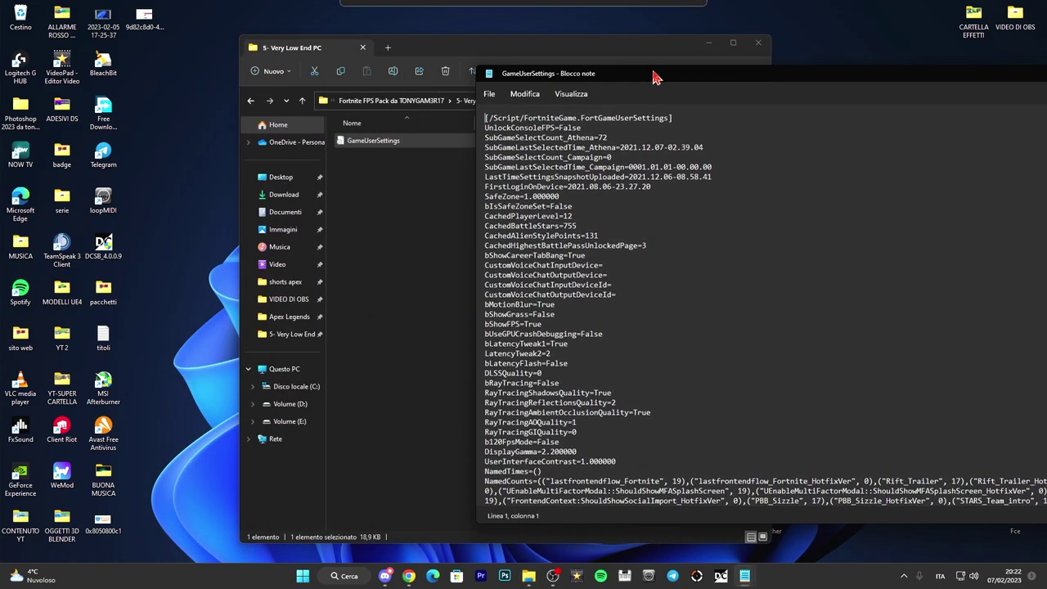
pyautogui.moveTo(654, 76); pyautogui.dragTo(194, 109)
pyautogui.click(723, 105)
# - Return to the FPS pack's main folder and open the Batch Optimizations folder
pyautogui.click(250, 100)
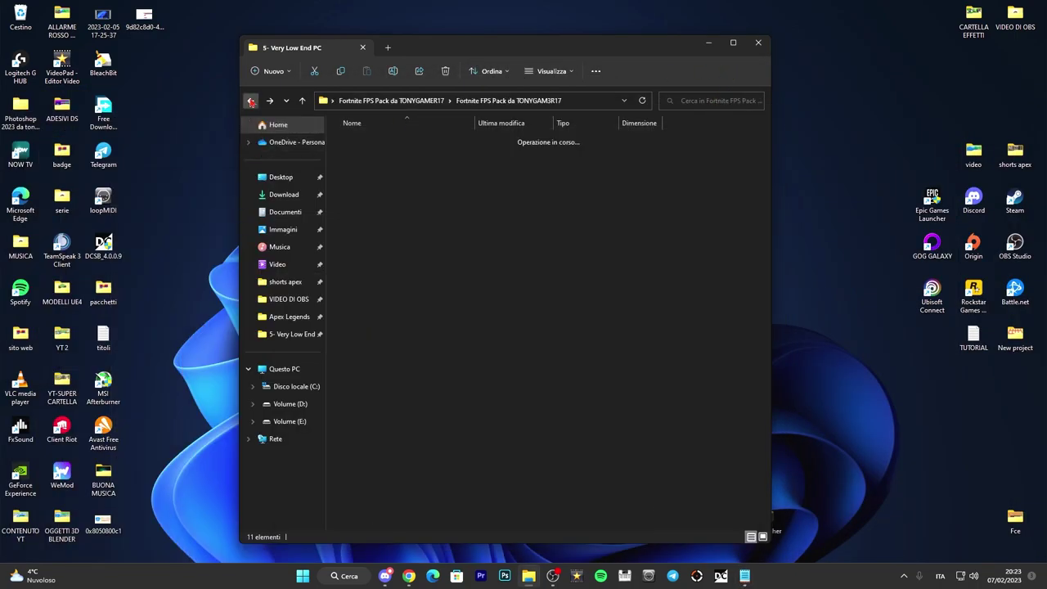
pyautogui.doubleClick(397, 211)
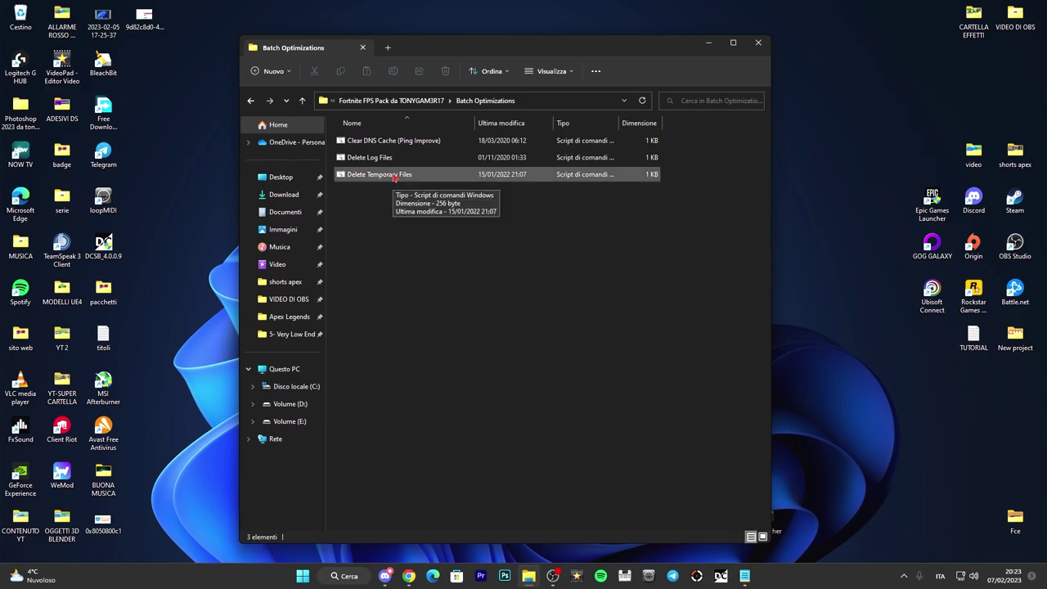
# - Move the BleachBit desktop shortcut away from the other icons, into the empty area beside the folder window
pyautogui.moveTo(103, 62); pyautogui.dragTo(186, 196)
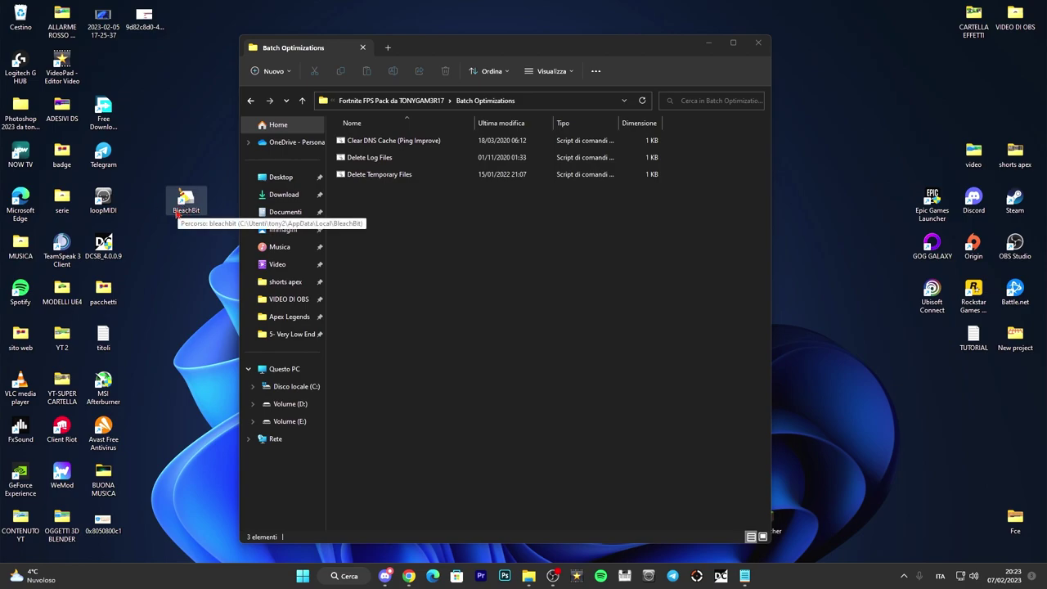
pyautogui.moveTo(160, 157); pyautogui.dragTo(208, 258)
pyautogui.click(197, 254)
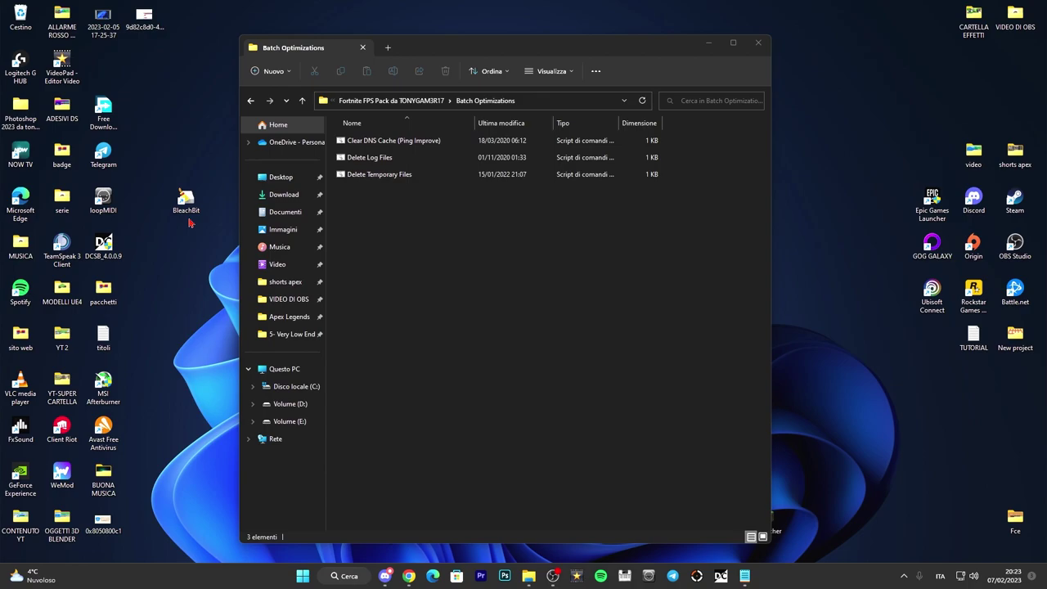
# - Examine the Delete Temporary Files, Delete Log Files and Clear DNS Cache scripts, along with the BleachBit shortcut
pyautogui.click(425, 175)
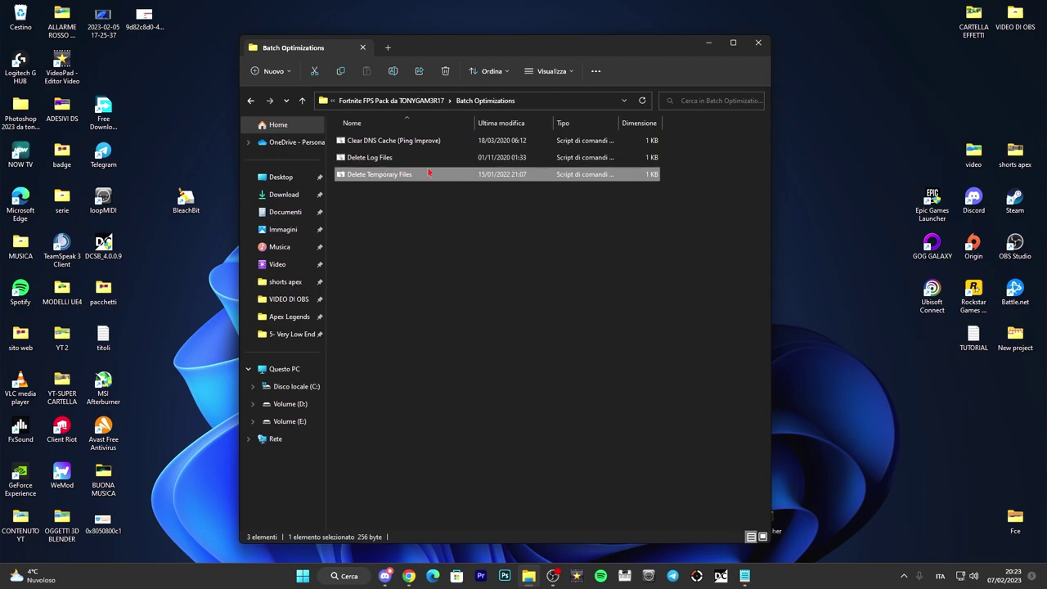
pyautogui.click(402, 163)
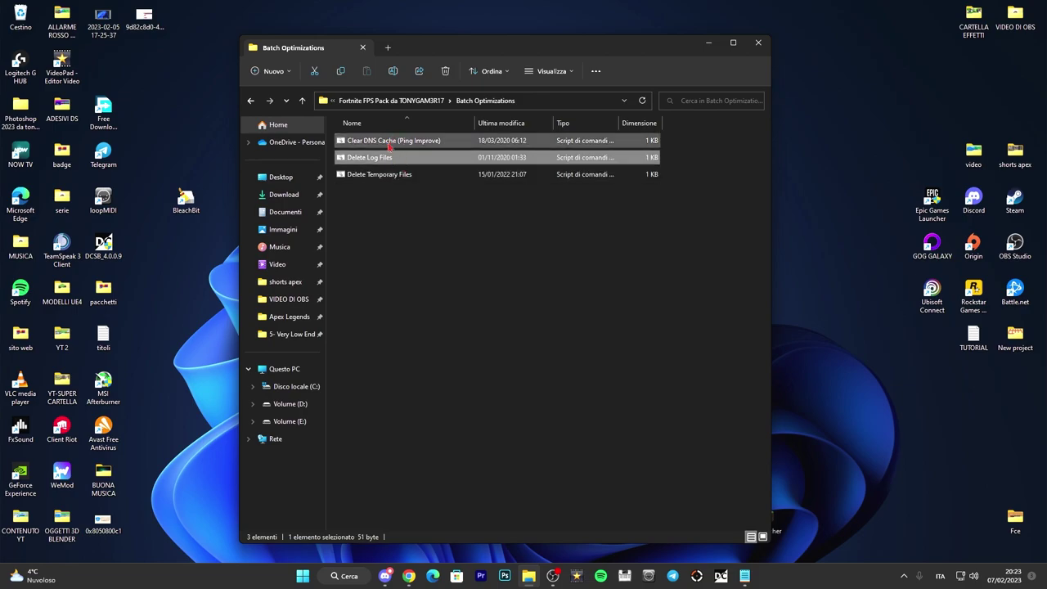
pyautogui.click(368, 144)
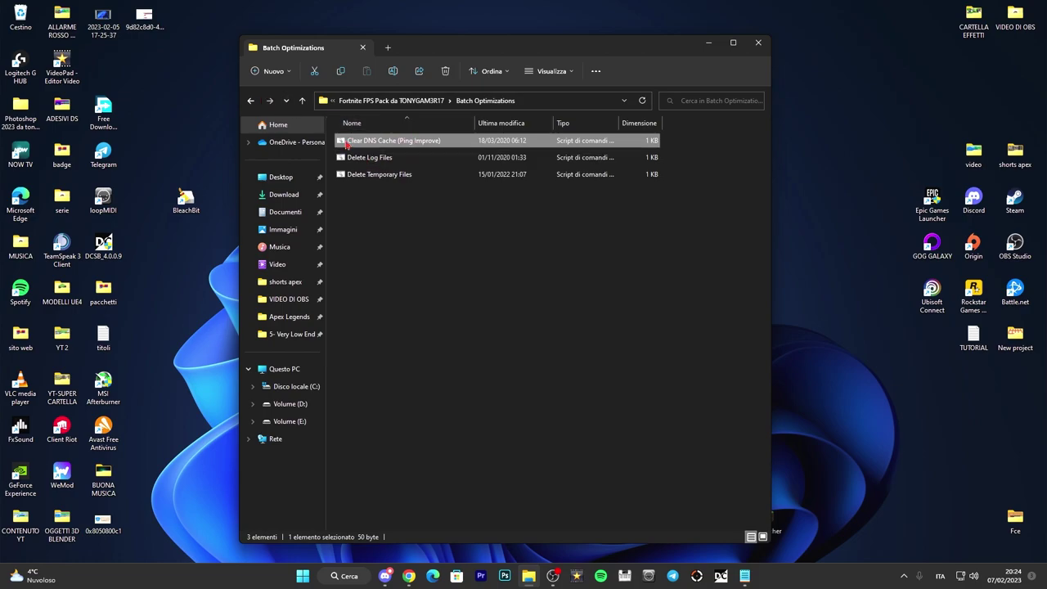
pyautogui.click(398, 236)
pyautogui.click(394, 182)
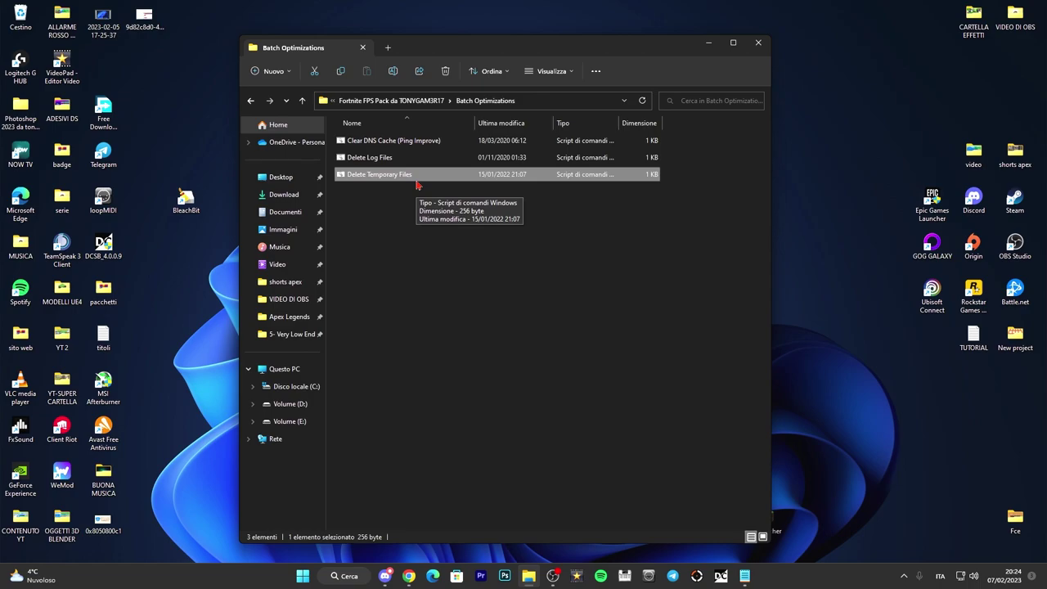
pyautogui.click(197, 193)
pyautogui.click(173, 225)
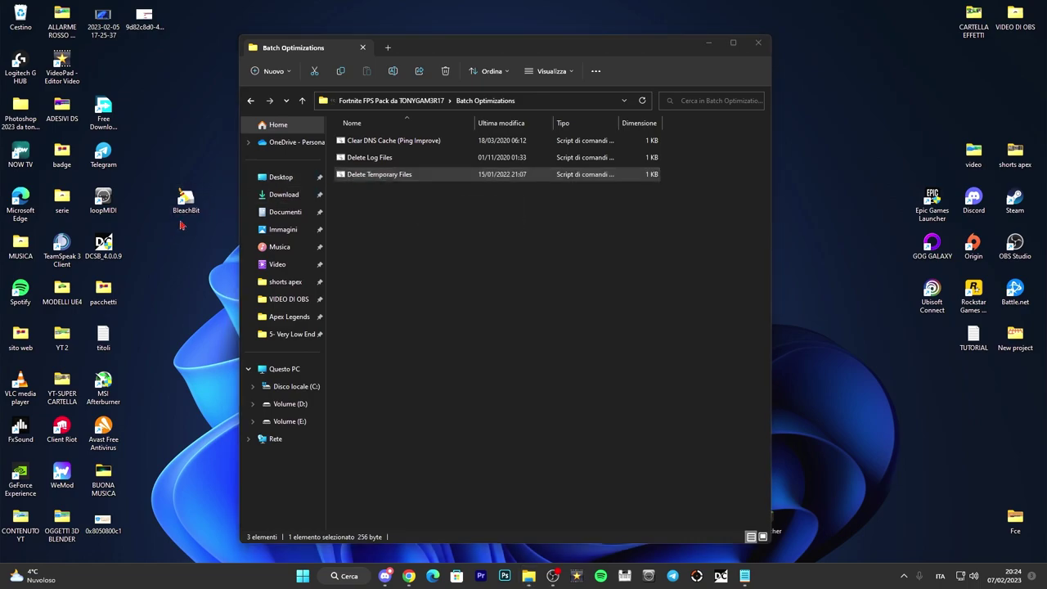
# - Add the Disable Background Apps entries from the pack's Windows Optimizations folder to the system registry
pyautogui.click(251, 100)
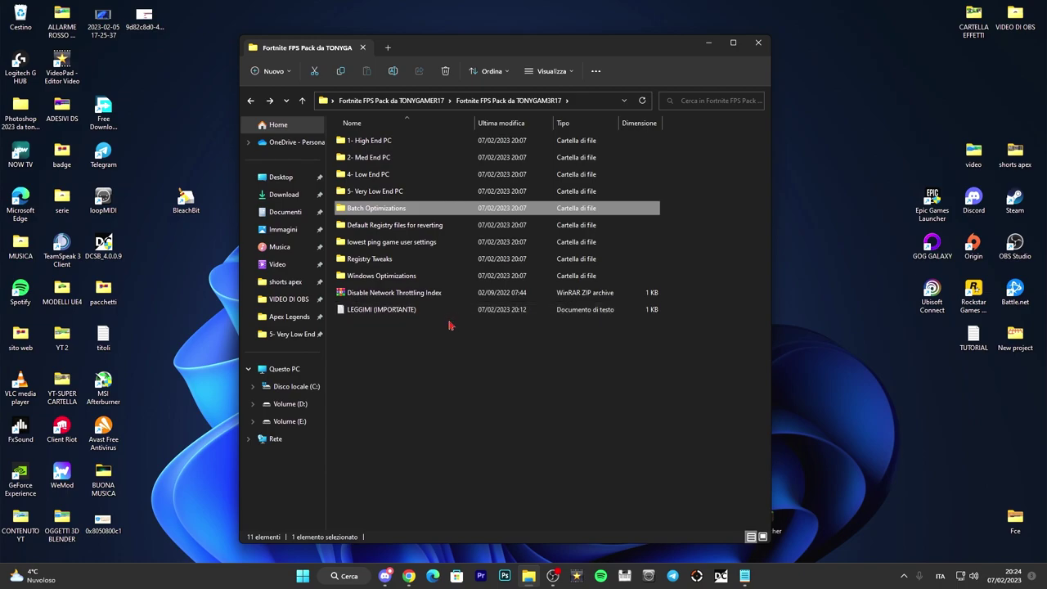
pyautogui.doubleClick(396, 279)
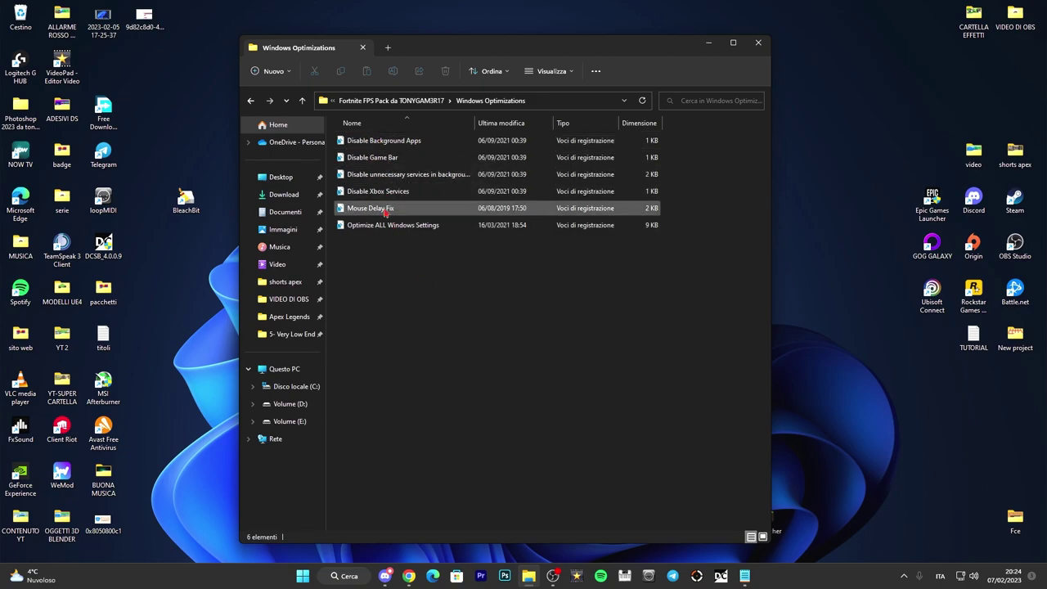
pyautogui.click(387, 147)
pyautogui.doubleClick(391, 147)
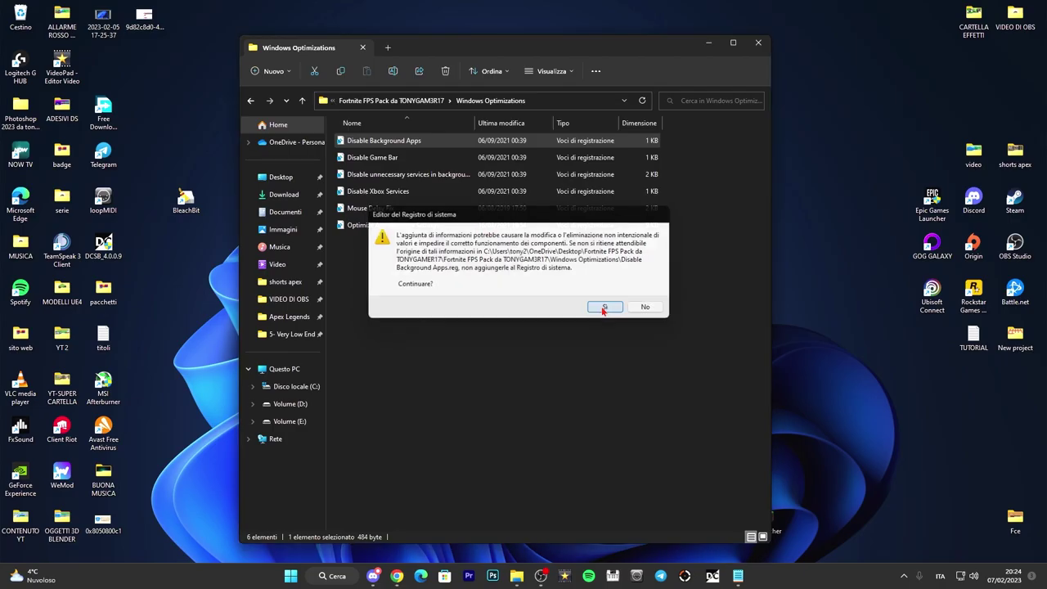
pyautogui.click(604, 312)
pyautogui.click(645, 290)
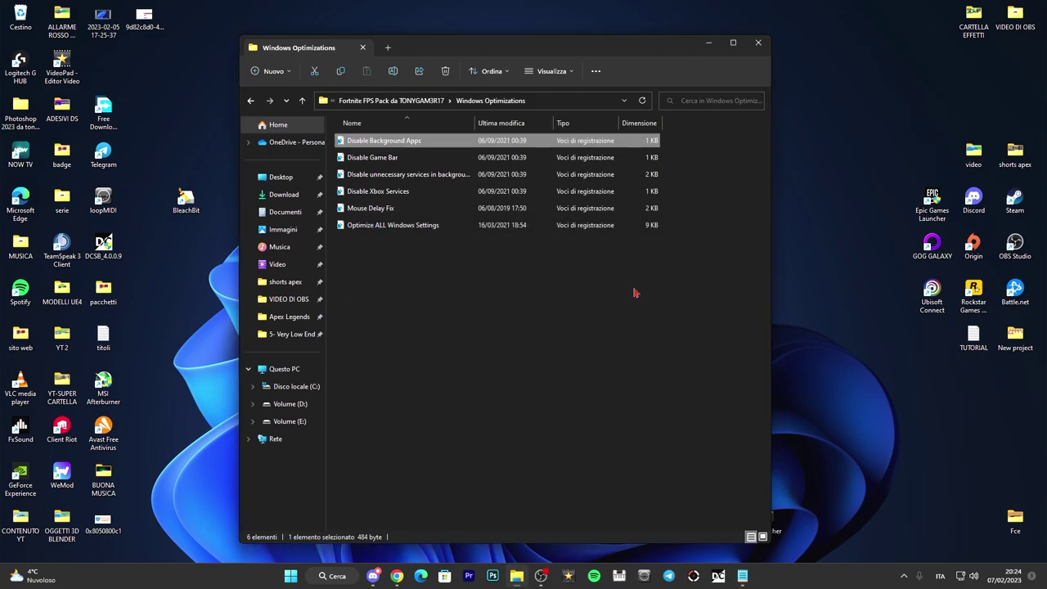
# - Move the Windows Optimizations folder window aside and return to the FPS pack's main folder
pyautogui.click(444, 255)
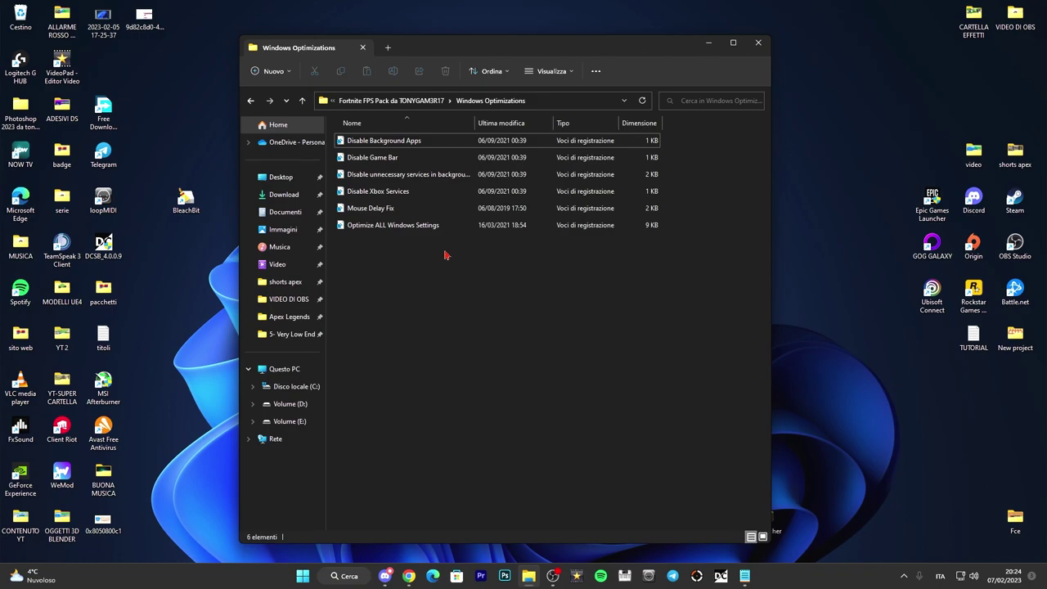
pyautogui.moveTo(434, 48); pyautogui.dragTo(521, 47)
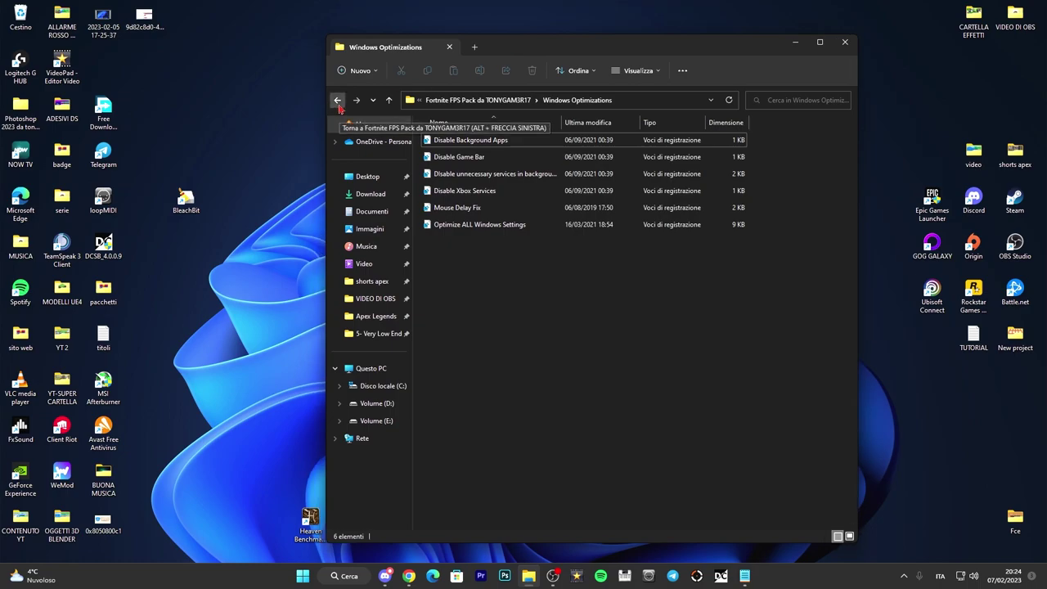
pyautogui.click(338, 102)
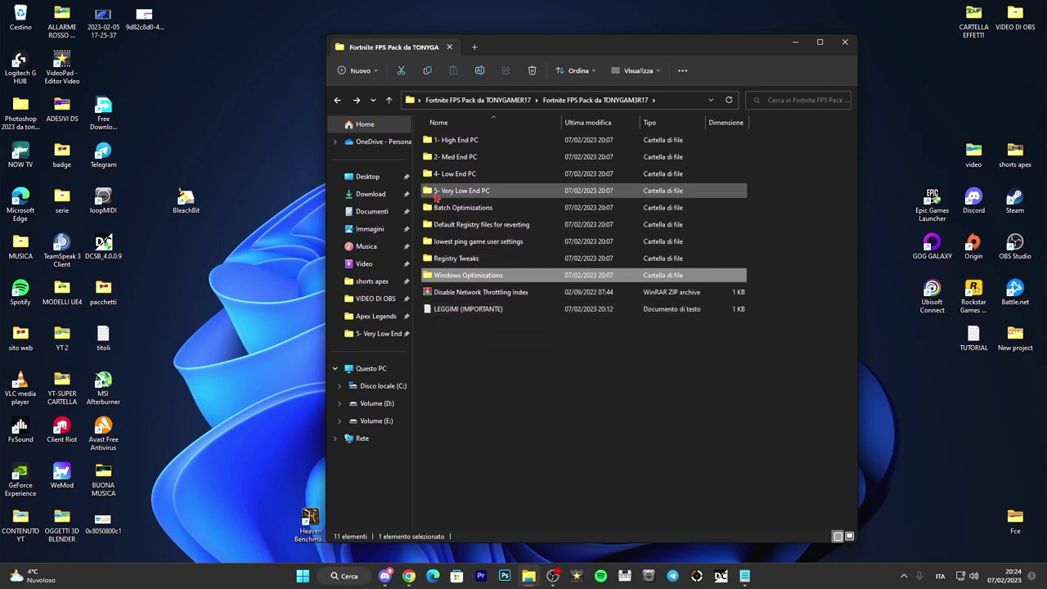
# - Examine the pack's preset folders for High End, Med End, Low End and Very Low End PCs
pyautogui.click(465, 195)
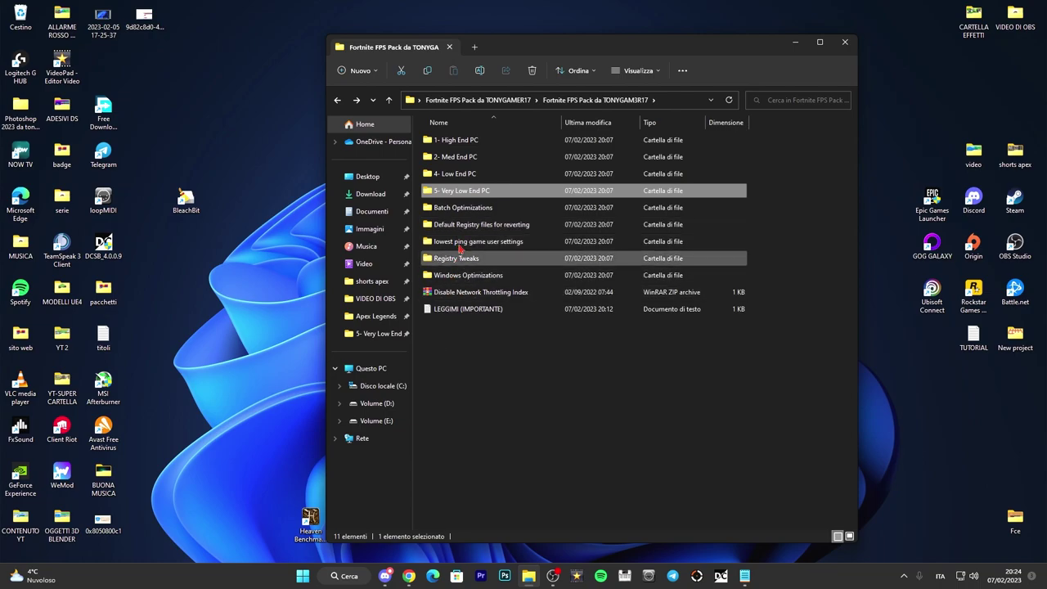
pyautogui.click(461, 173)
pyautogui.moveTo(512, 47); pyautogui.dragTo(415, 41)
pyautogui.click(388, 187)
pyautogui.click(376, 151)
pyautogui.click(376, 169)
pyautogui.click(379, 187)
pyautogui.click(376, 169)
pyautogui.keyDown('ctrl'); pyautogui.click(377, 169); pyautogui.keyUp('ctrl')
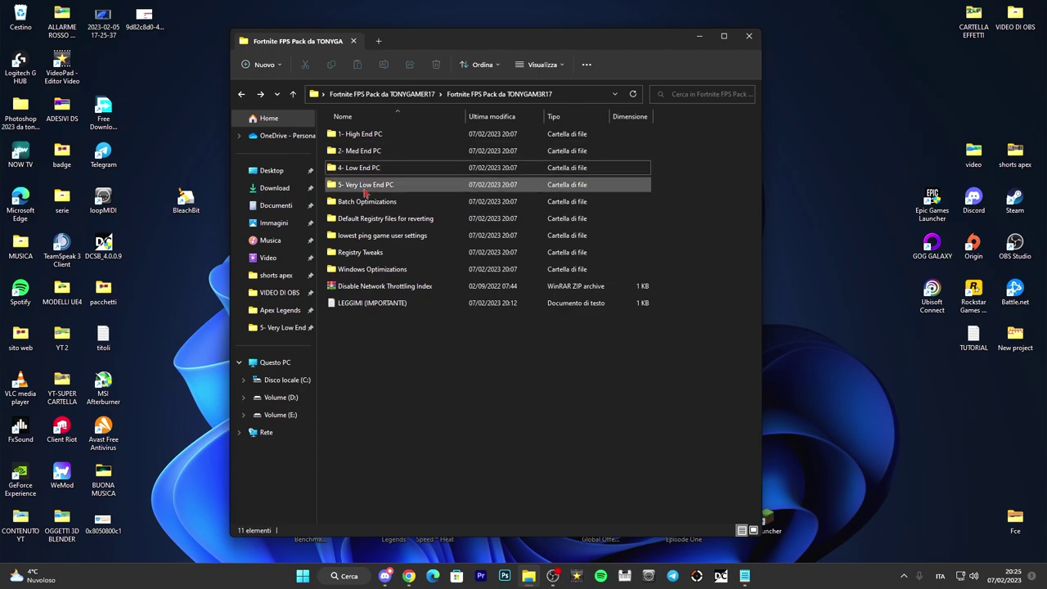
pyautogui.click(365, 190)
pyautogui.click(367, 171)
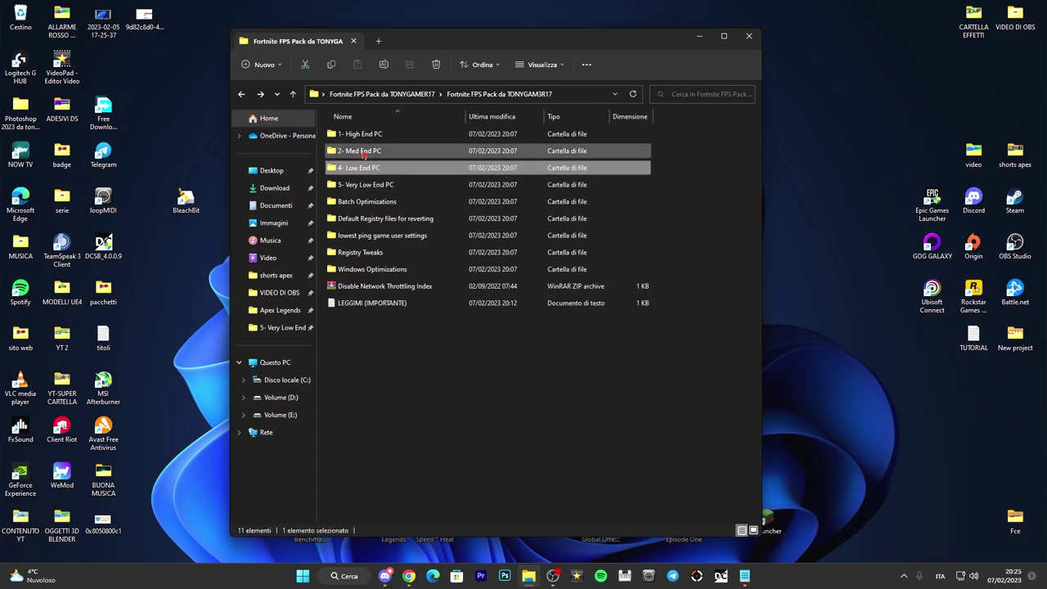
pyautogui.click(365, 153)
pyautogui.click(363, 139)
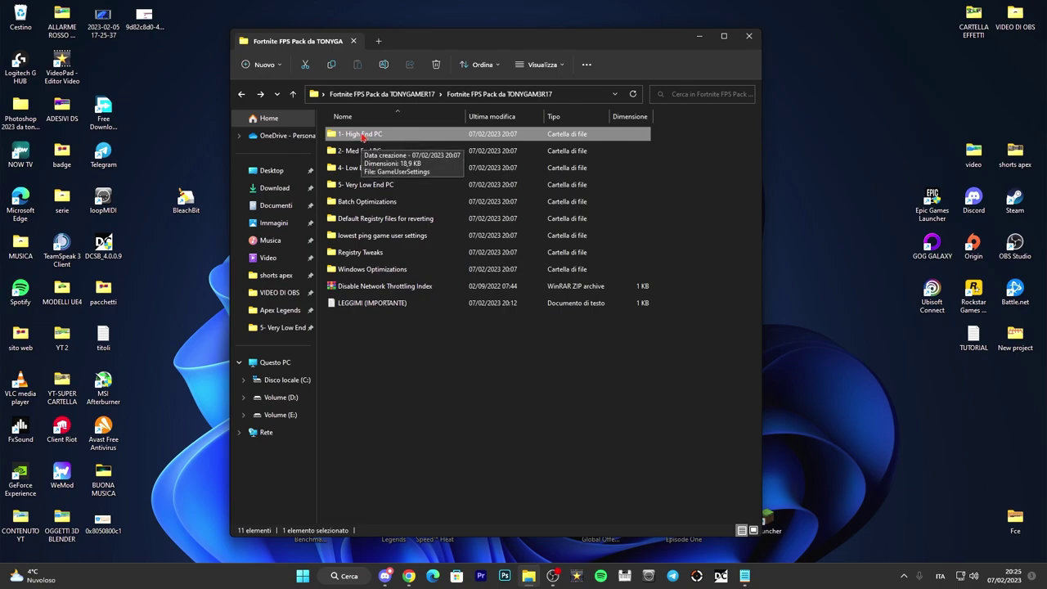
# - Open the GameUserSettings file from the pack's 1- High End PC folder and place its window beside the folder
pyautogui.doubleClick(376, 135)
pyautogui.doubleClick(374, 135)
pyautogui.moveTo(291, 70); pyautogui.dragTo(489, 75)
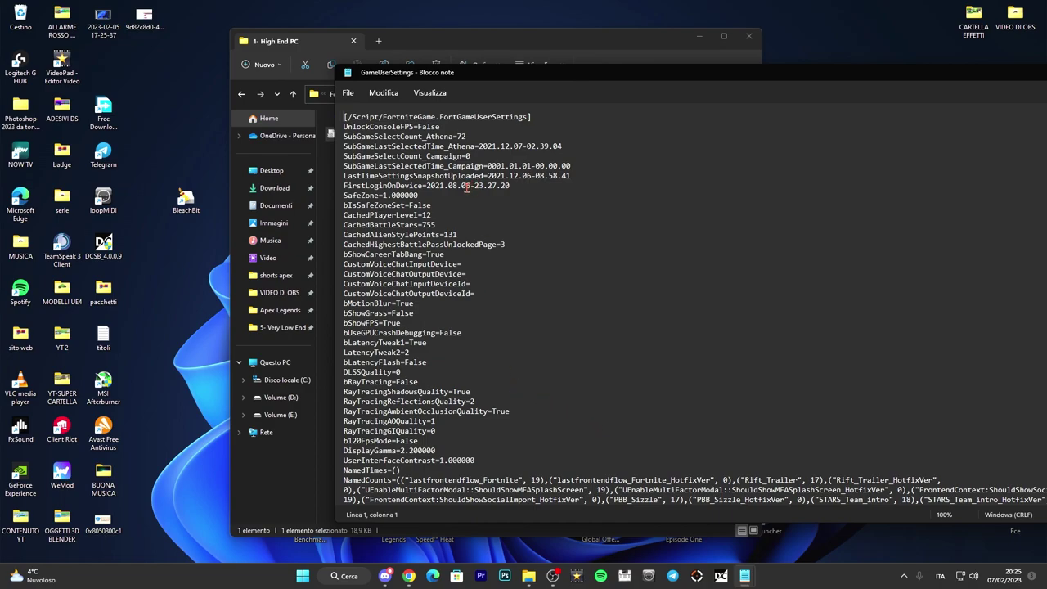
# - Open the %localappdata% folder through the Run dialog
pyautogui.press('super+r')
pyautogui.write('%')
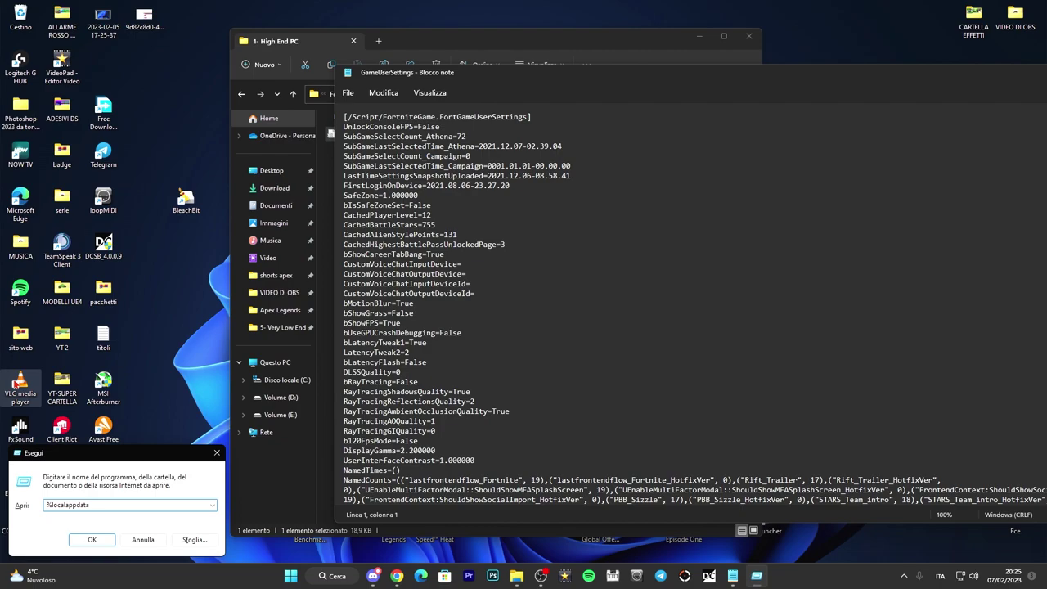
pyautogui.press('Return')
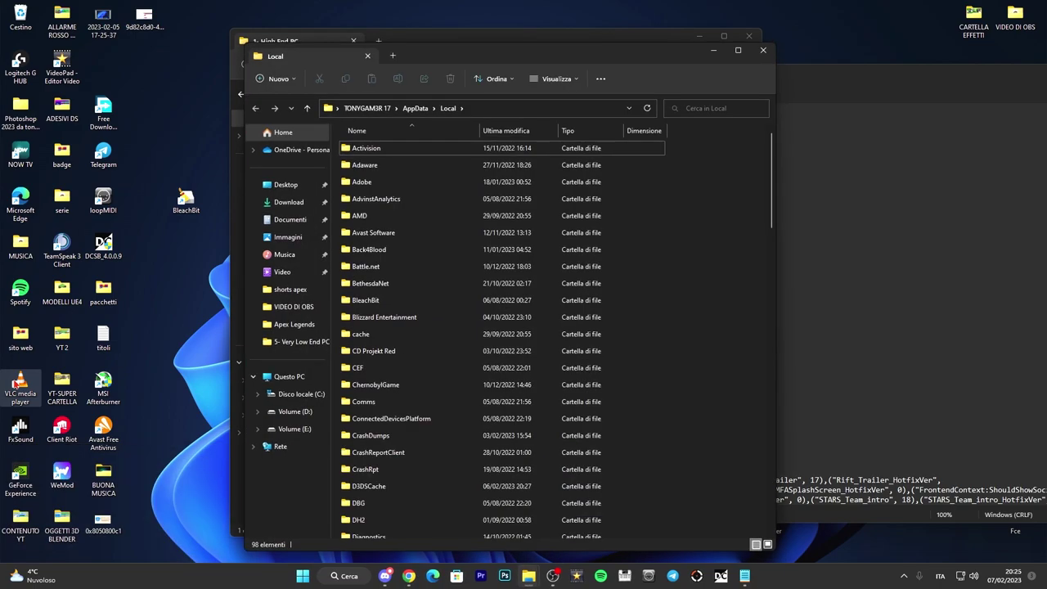
# - Open the GameUserSettings file in FortniteGame > Saved > Config > WindowsClient and place its window beside the folder
pyautogui.scroll(-3, 512, 308)
pyautogui.scroll(-2, 512, 308)
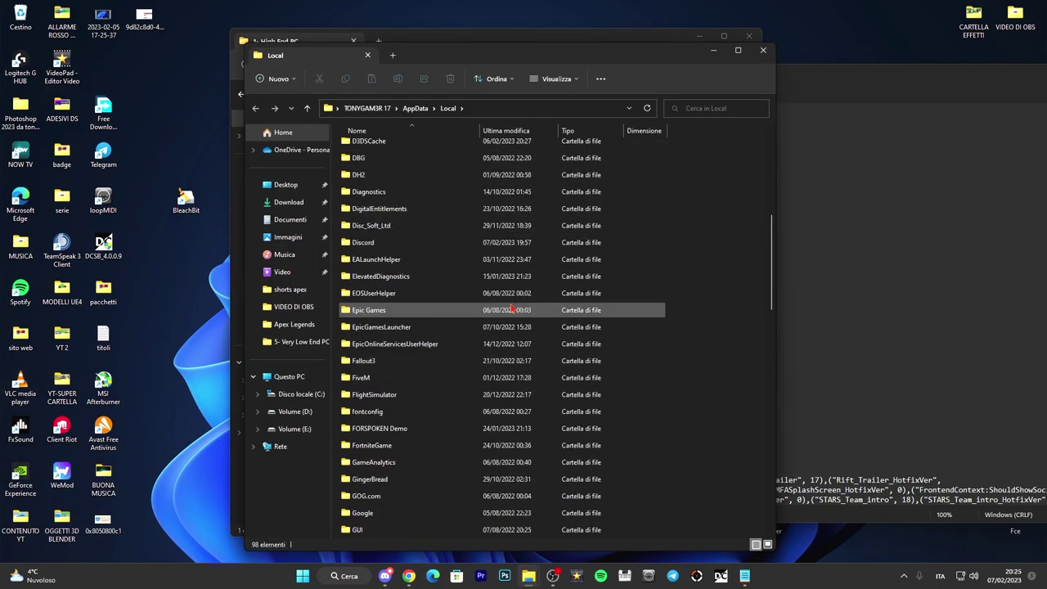
pyautogui.doubleClick(398, 445)
pyautogui.doubleClick(397, 149)
pyautogui.doubleClick(392, 166)
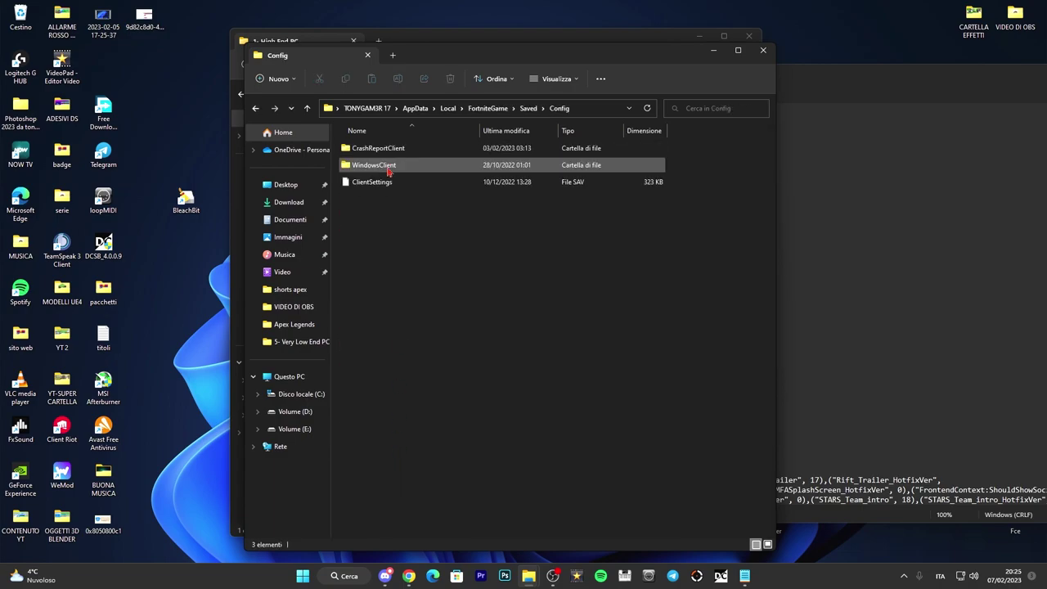
pyautogui.doubleClick(400, 169)
pyautogui.doubleClick(403, 150)
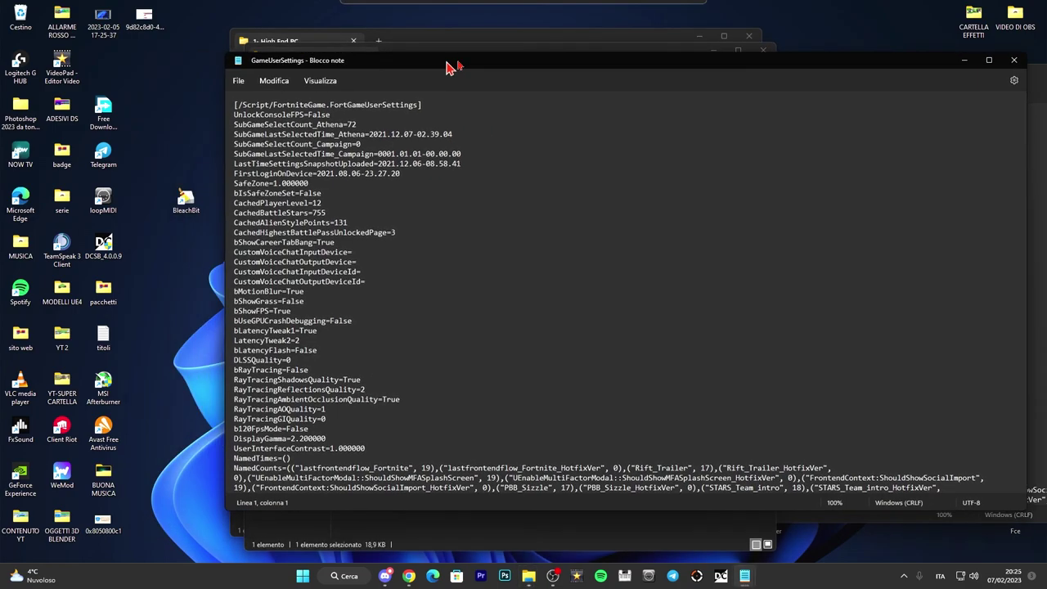
pyautogui.moveTo(433, 70); pyautogui.dragTo(783, 58)
pyautogui.moveTo(572, 232); pyautogui.dragTo(821, 468)
pyautogui.click(779, 410)
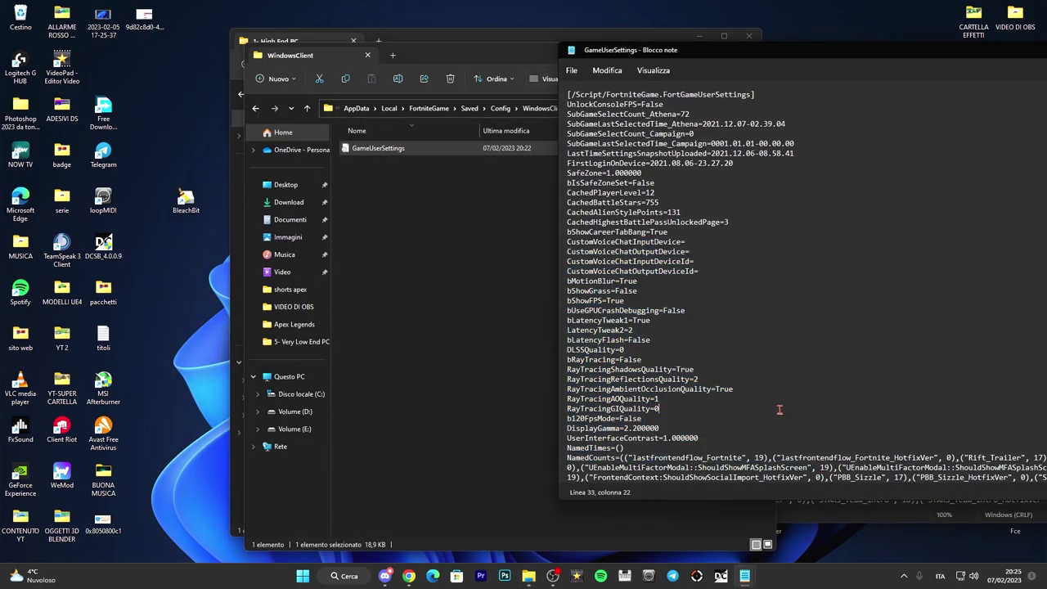
# - Close both GameUserSettings files just opened and the WindowsClient and High End PC folder windows
pyautogui.moveTo(792, 57); pyautogui.dragTo(454, 65)
pyautogui.click(813, 63)
pyautogui.click(760, 51)
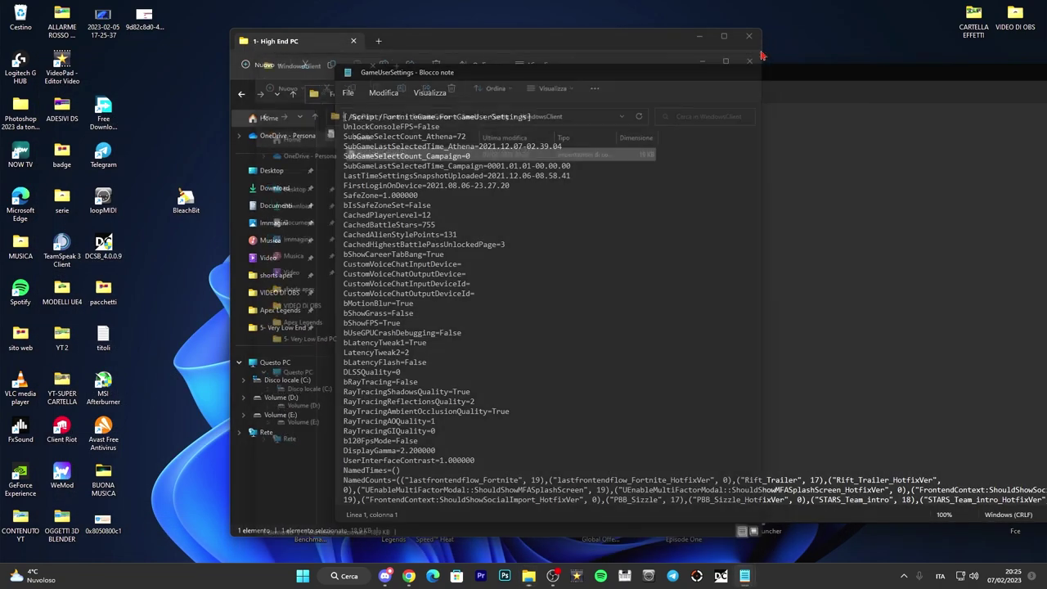
pyautogui.click(748, 36)
pyautogui.moveTo(795, 72); pyautogui.dragTo(463, 85)
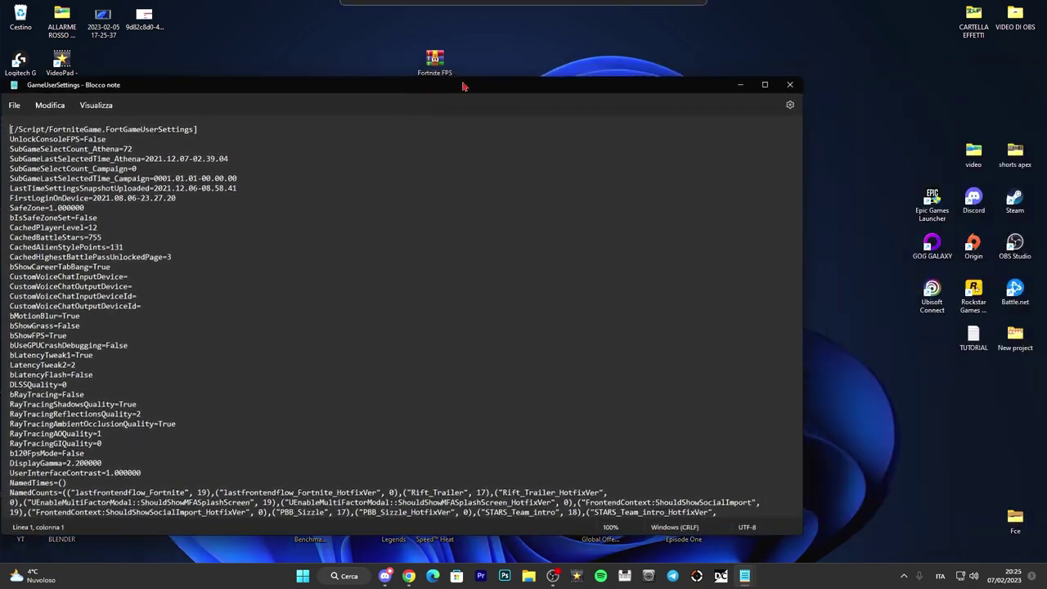
pyautogui.click(790, 85)
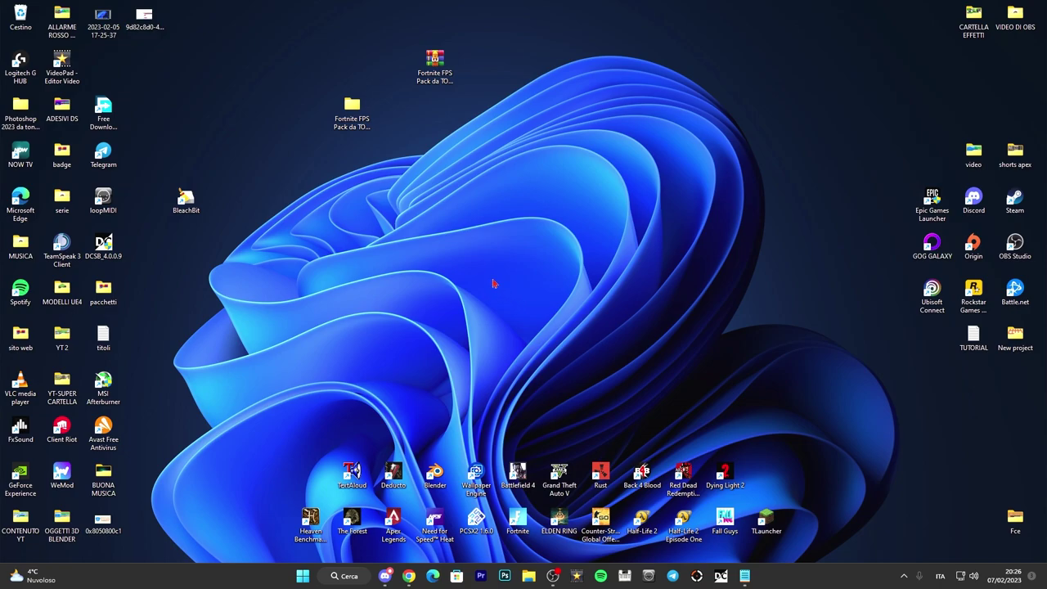
# - Close all the remaining Notepad windows, including the 0 ping file and the other GameUserSettings files
pyautogui.moveTo(742, 572)
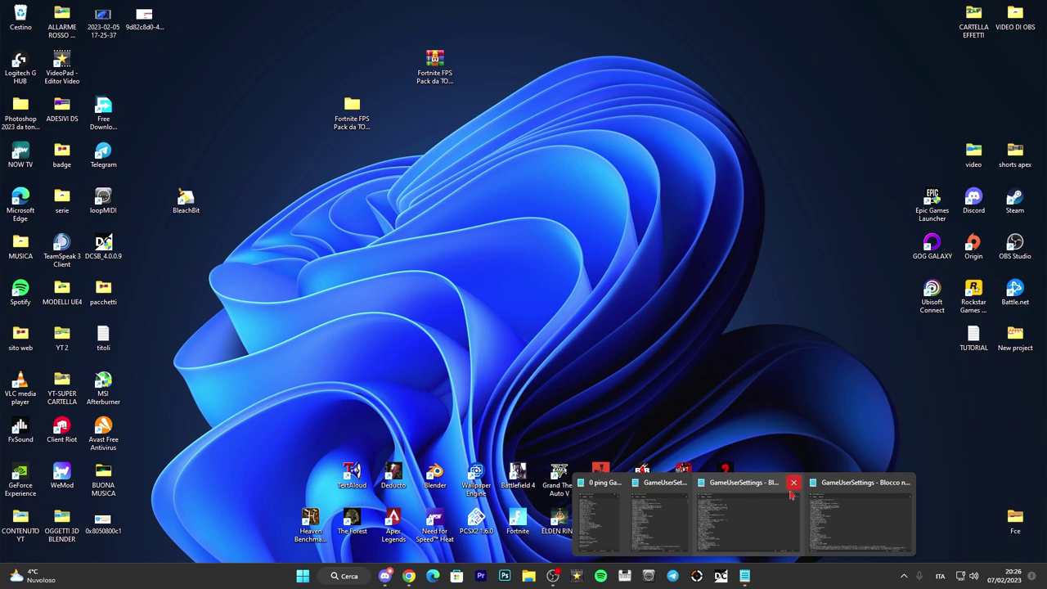
pyautogui.moveTo(804, 487)
pyautogui.click(849, 482)
pyautogui.click(798, 483)
pyautogui.click(766, 484)
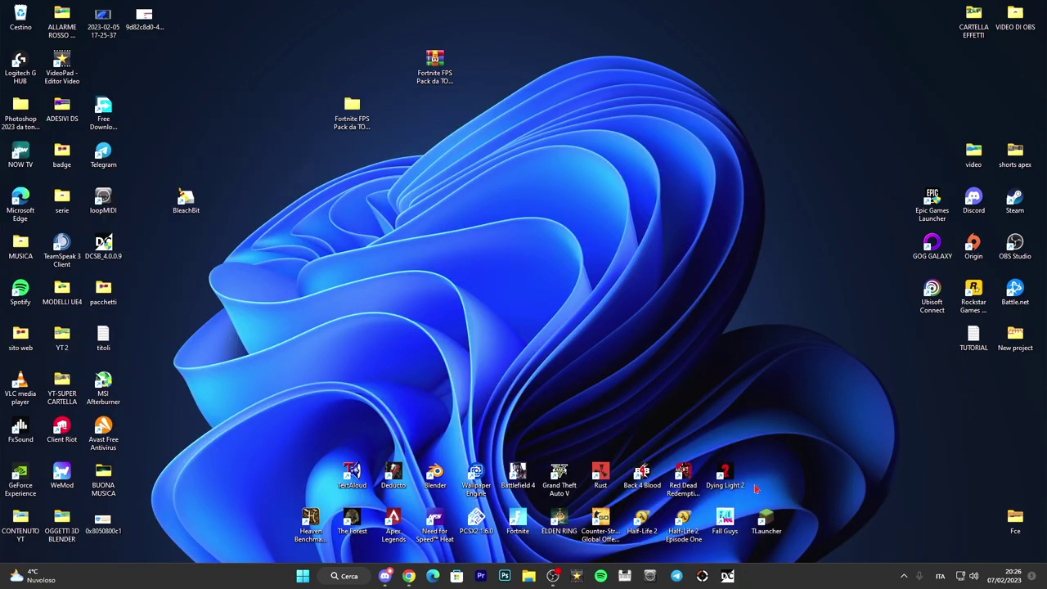
# - Launch Fortnite from the desktop and open its main menu with the settings entry
pyautogui.doubleClick(517, 519)
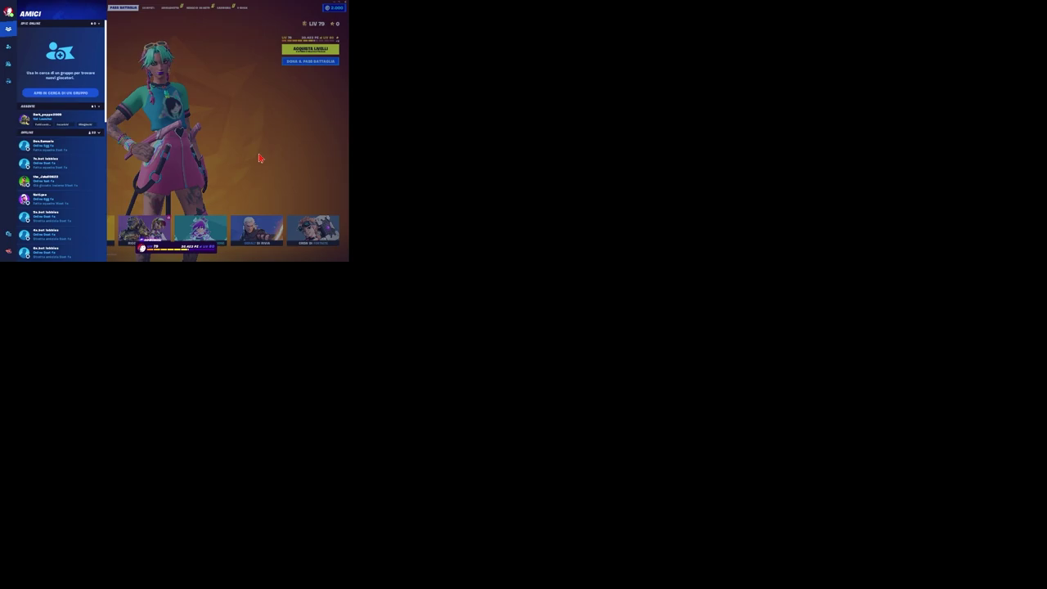
pyautogui.click(8, 234)
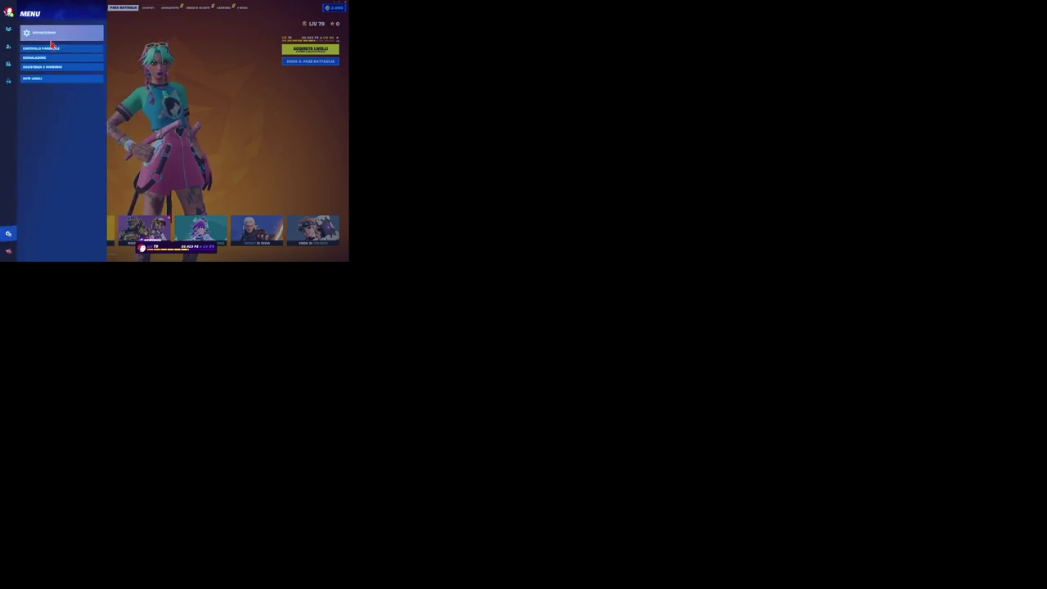